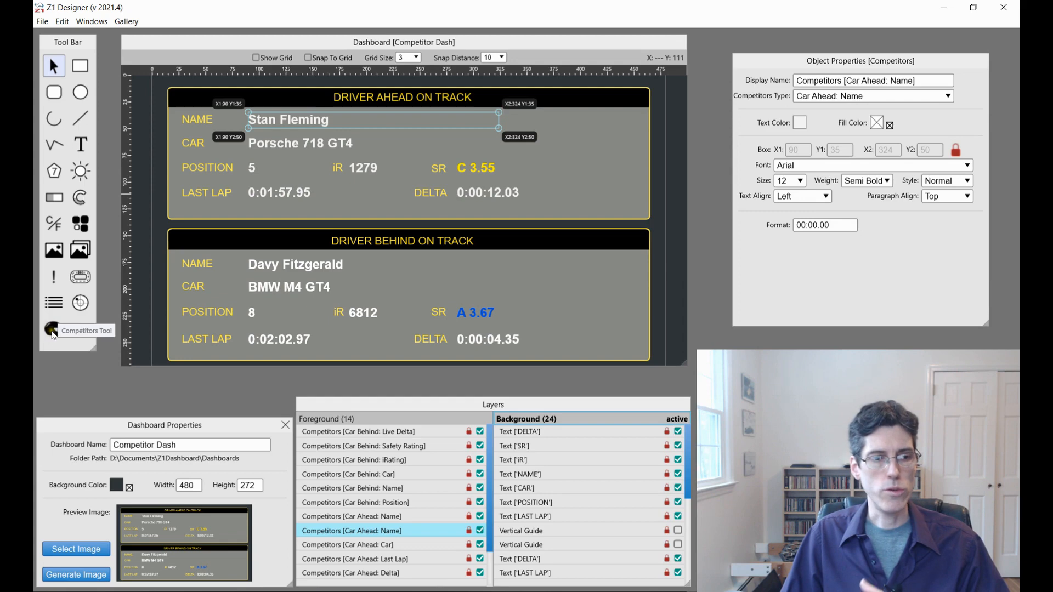
Draw a Competitors object about 93 by 60 in the driver-behind box and move it to the foreground layer.
mouse_move(94, 350)
mouse_down()
mouse_move(96, 275)
mouse_move(95, 357)
mouse_up()
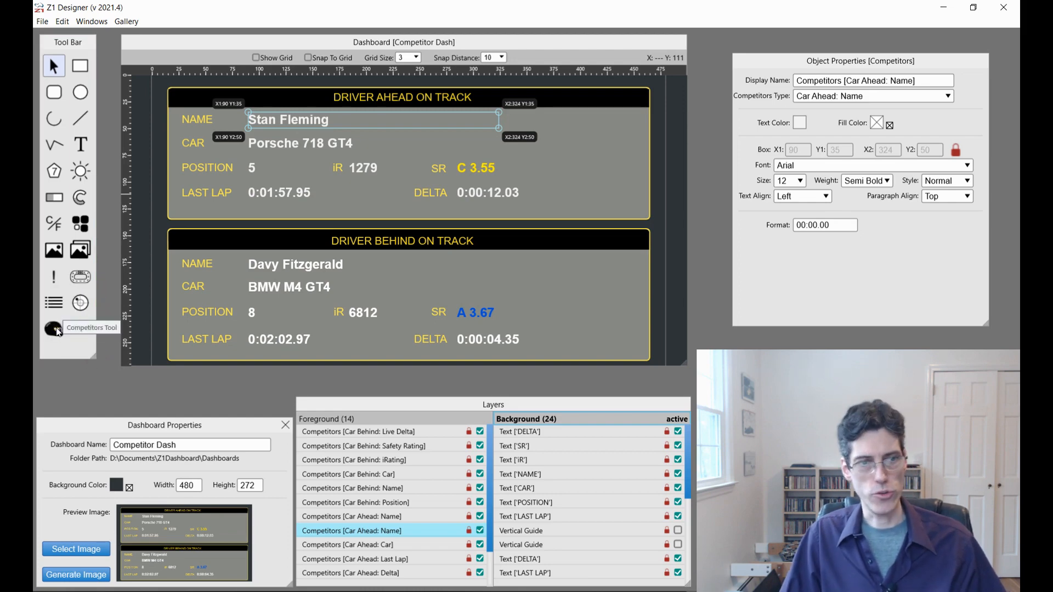
click(57, 330)
drag(522, 266, 630, 337)
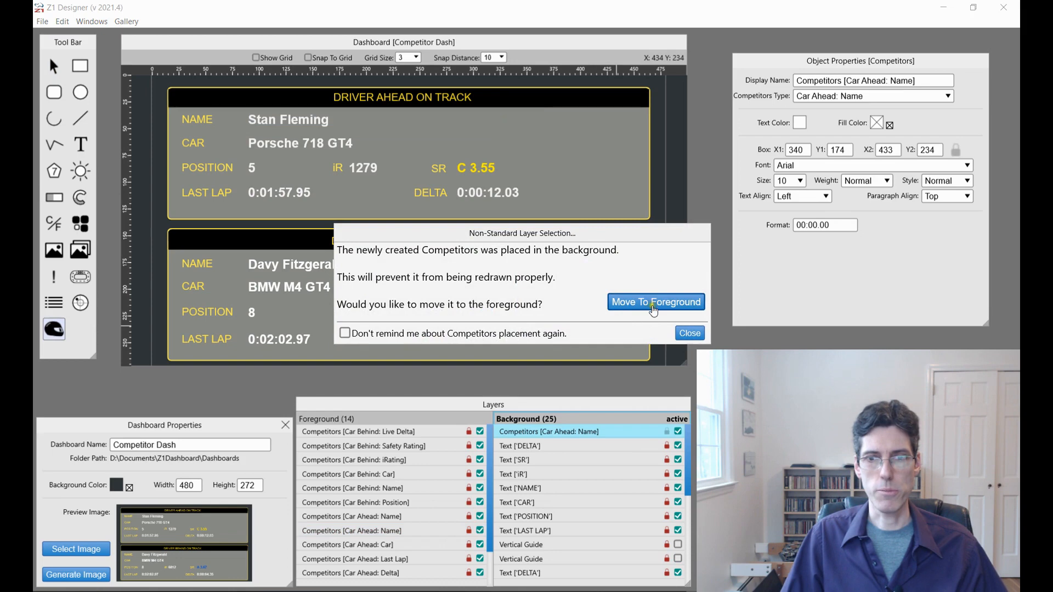
click(656, 302)
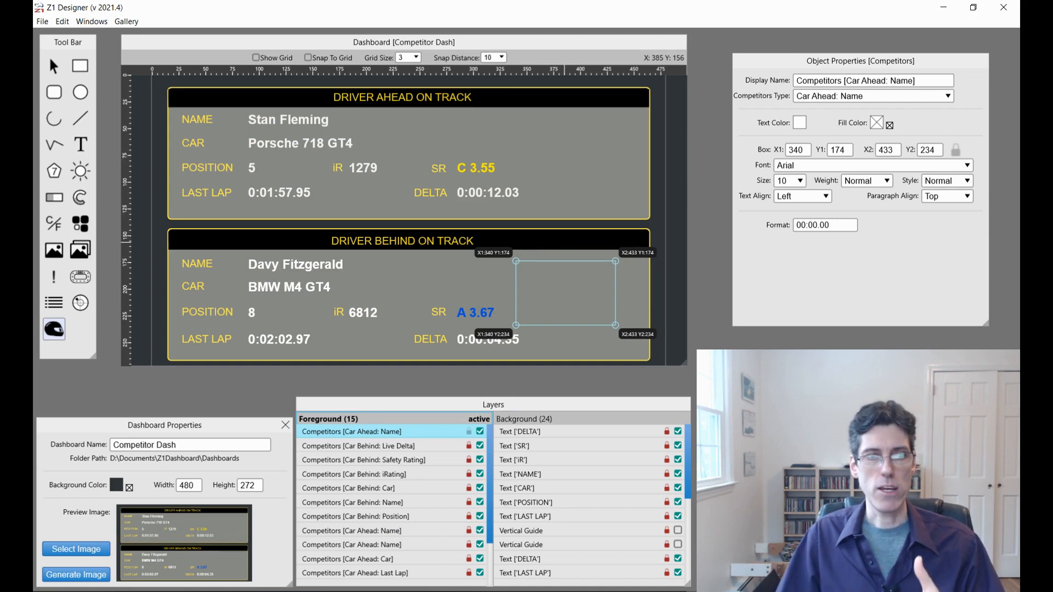
key(Escape)
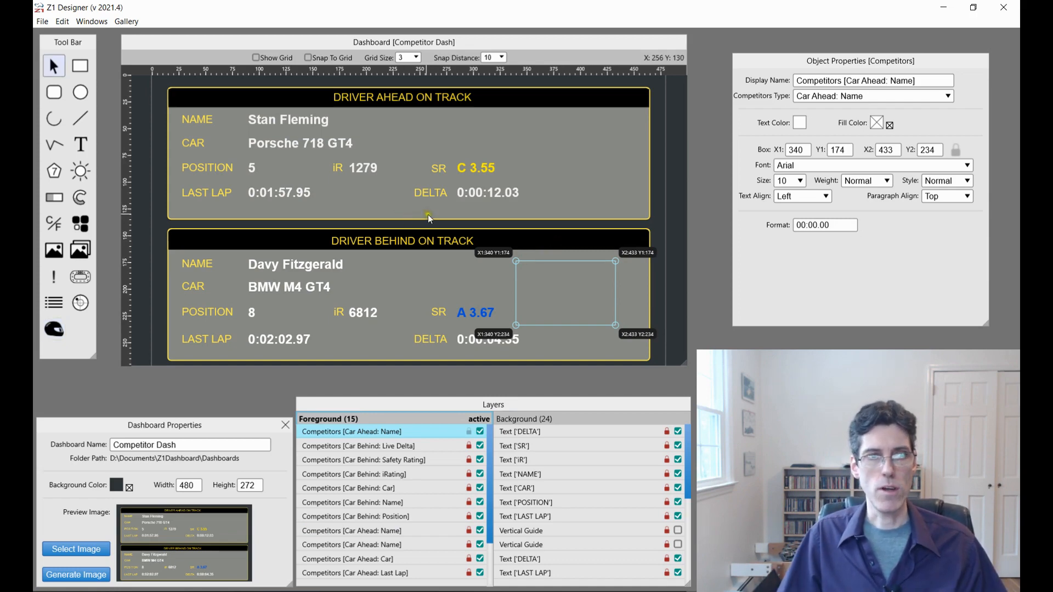
Delete the empty Competitors object from the driver-behind box.
right_click(572, 300)
click(584, 331)
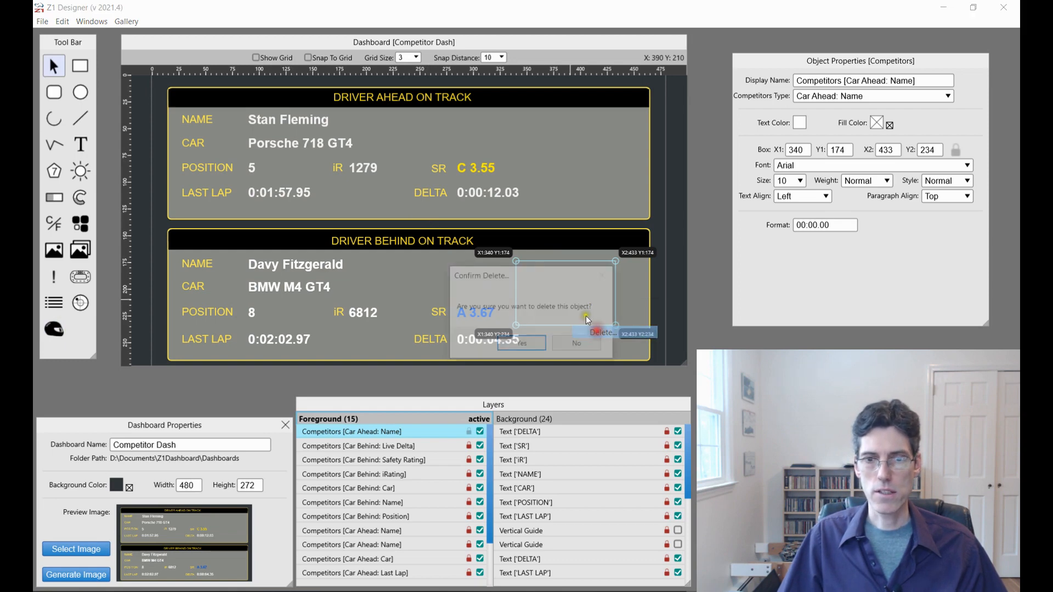
click(501, 345)
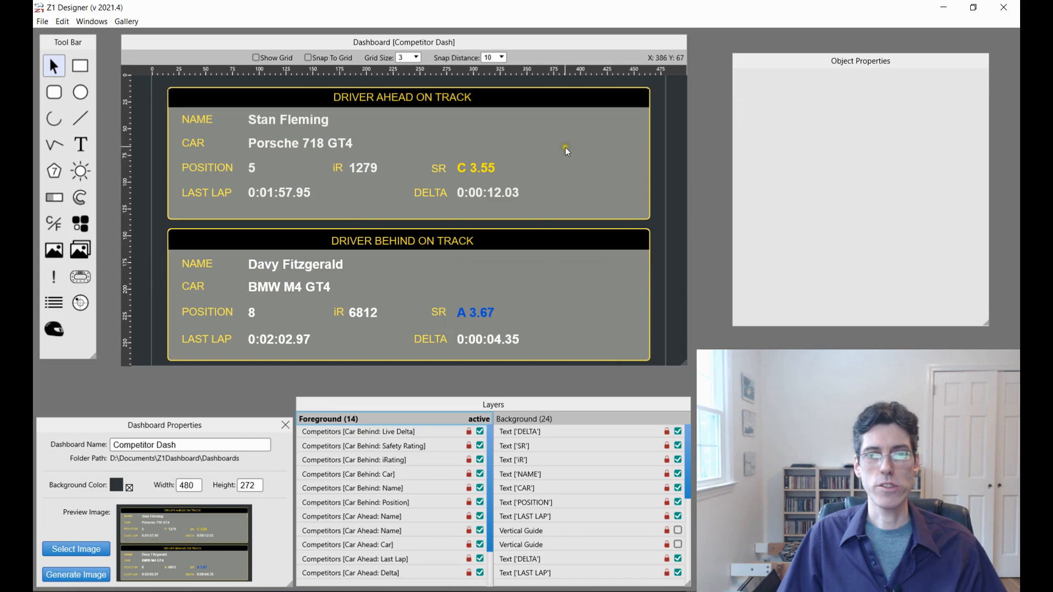
Examine the available competitor types for the driver-ahead name object, from the Car Ahead entries through the Position Behind entries.
click(311, 122)
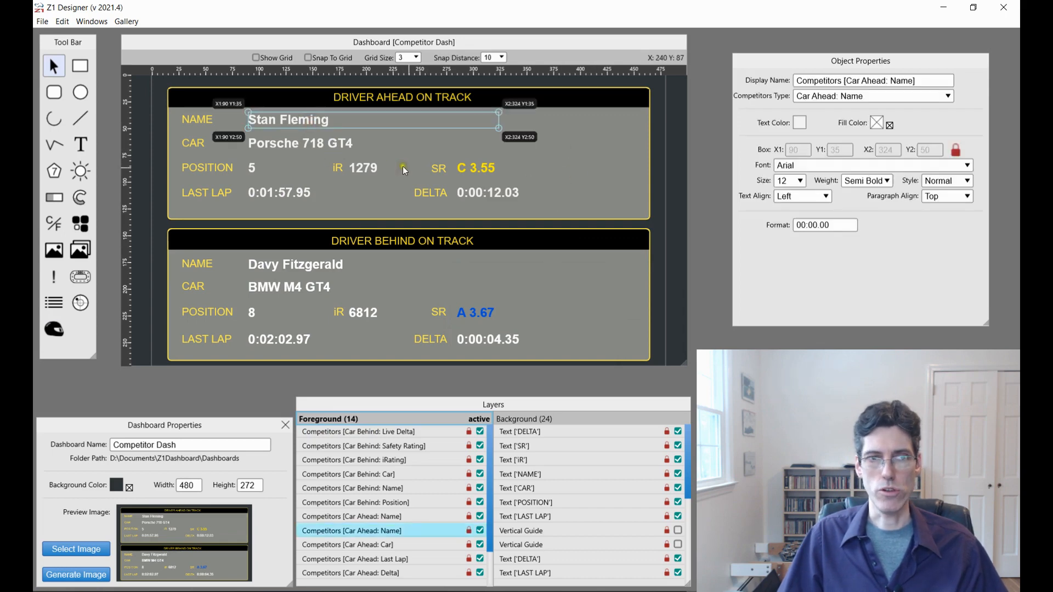
click(302, 145)
click(297, 121)
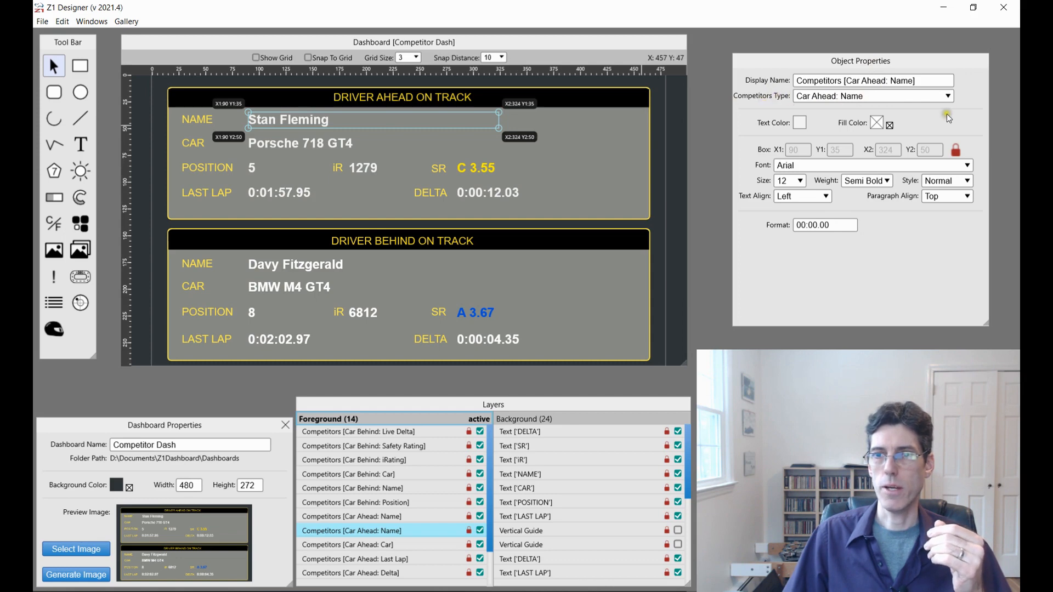
click(947, 98)
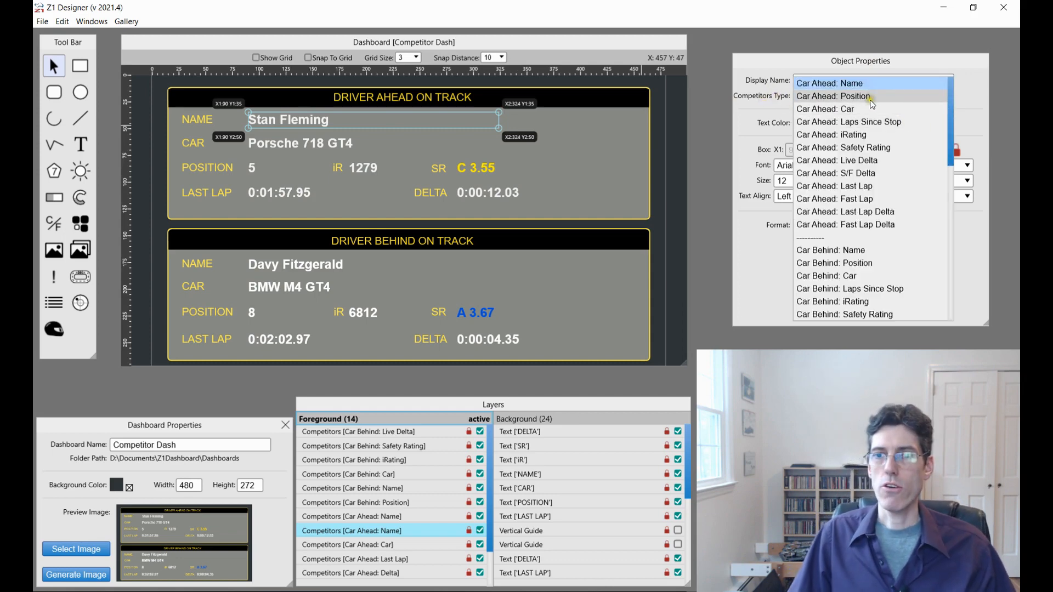
scroll(854, 226, down, 3)
scroll(855, 224, down, 6)
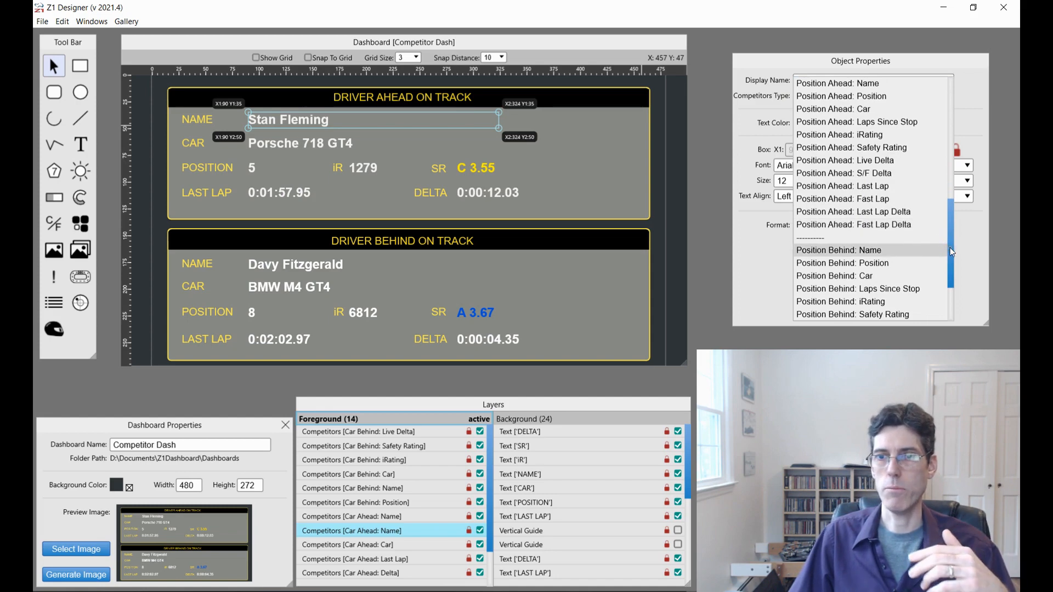
drag(951, 252, 943, 93)
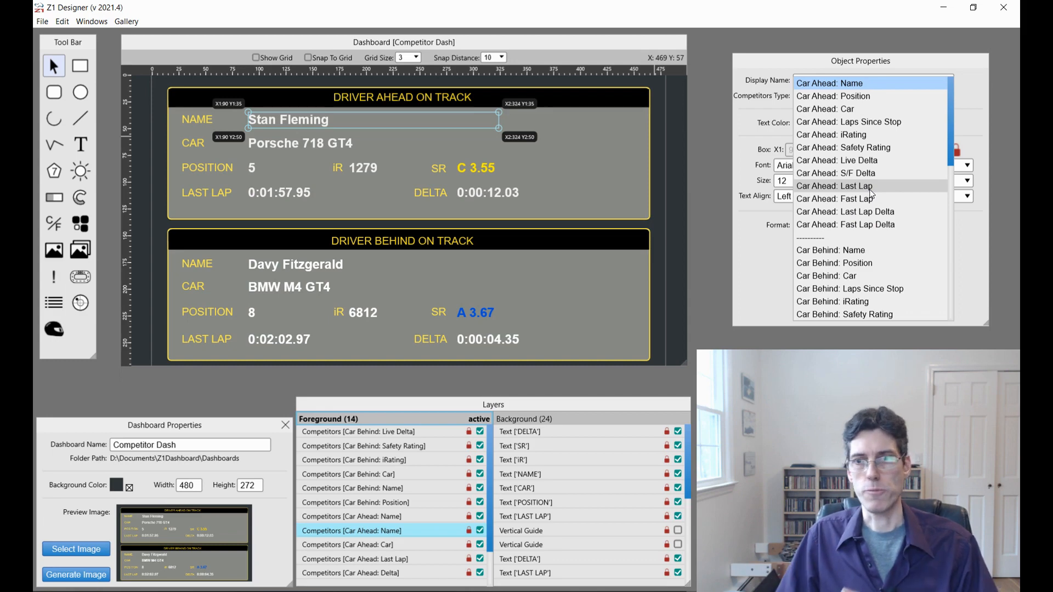
scroll(870, 187, down, 4)
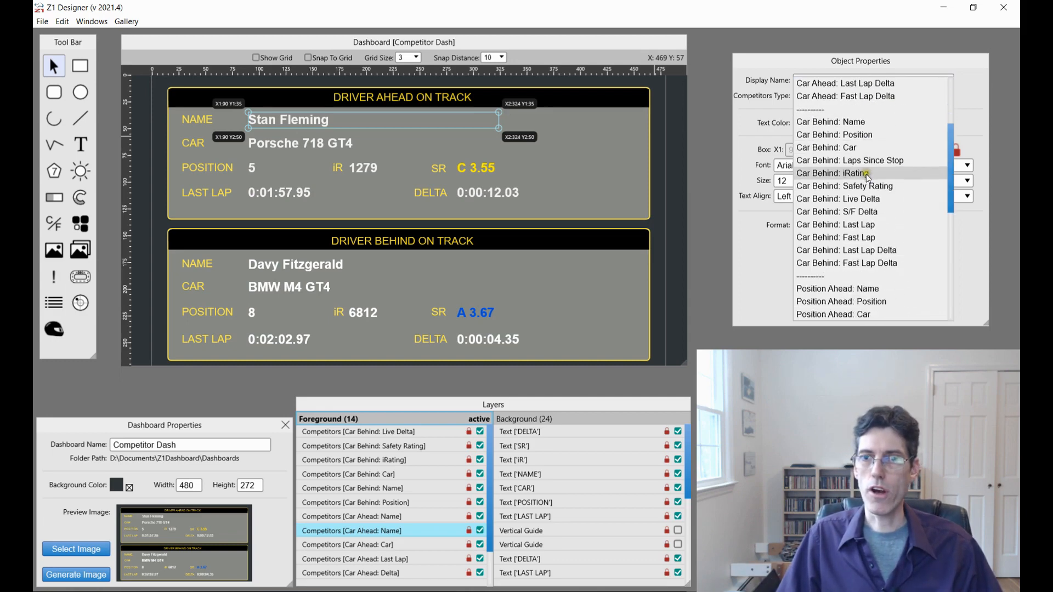
scroll(869, 185, up, 4)
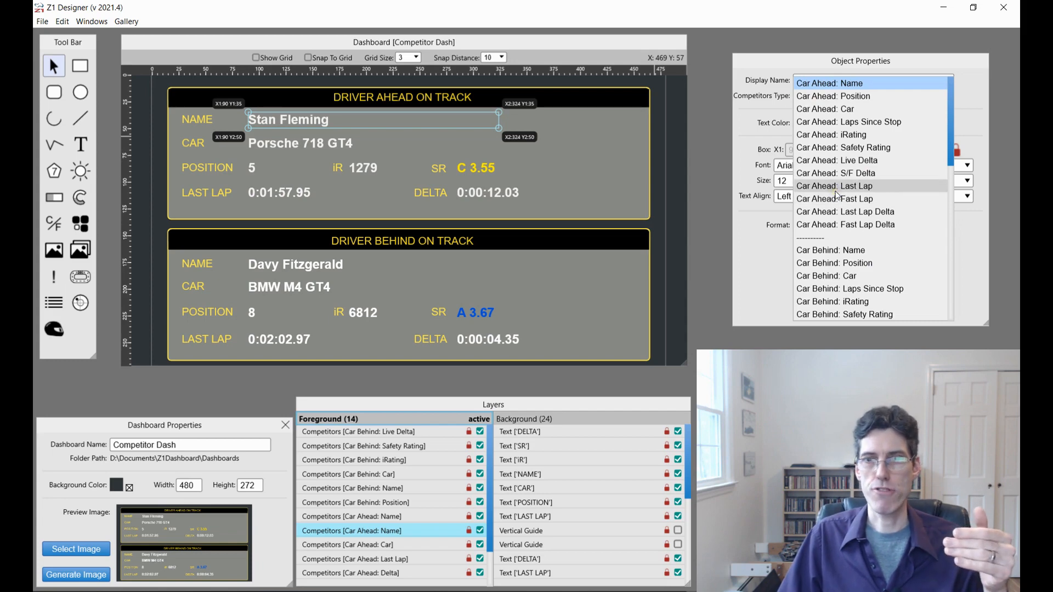
scroll(837, 195, down, 3)
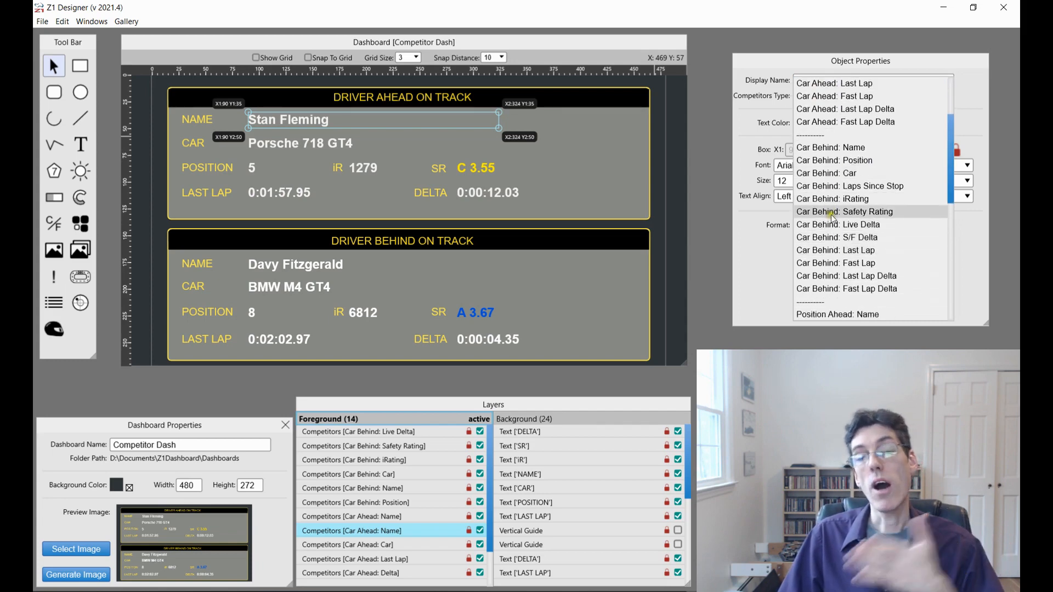
scroll(833, 223, down, 5)
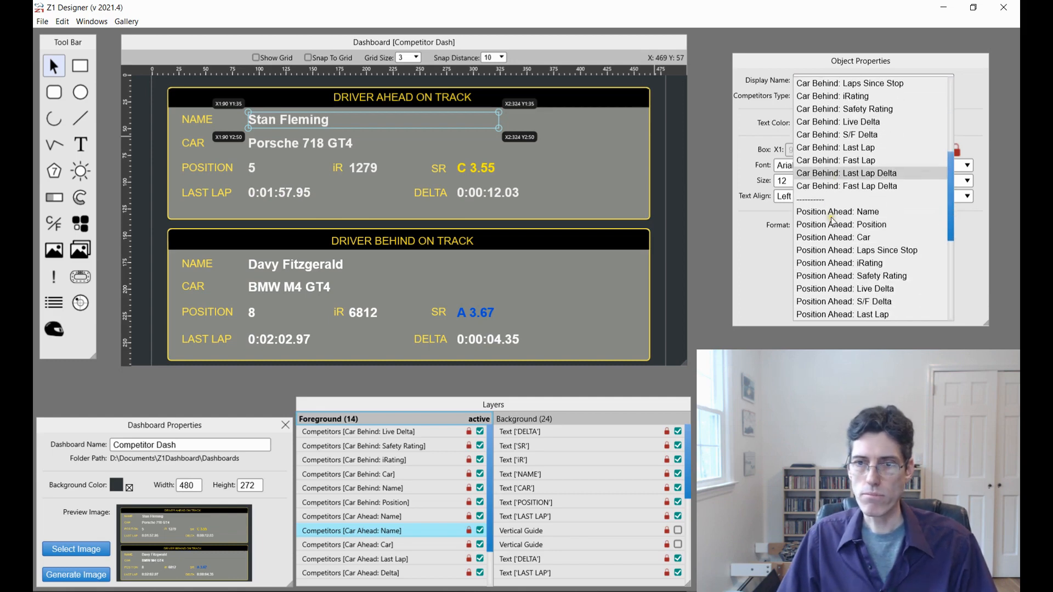
scroll(833, 222, down, 1)
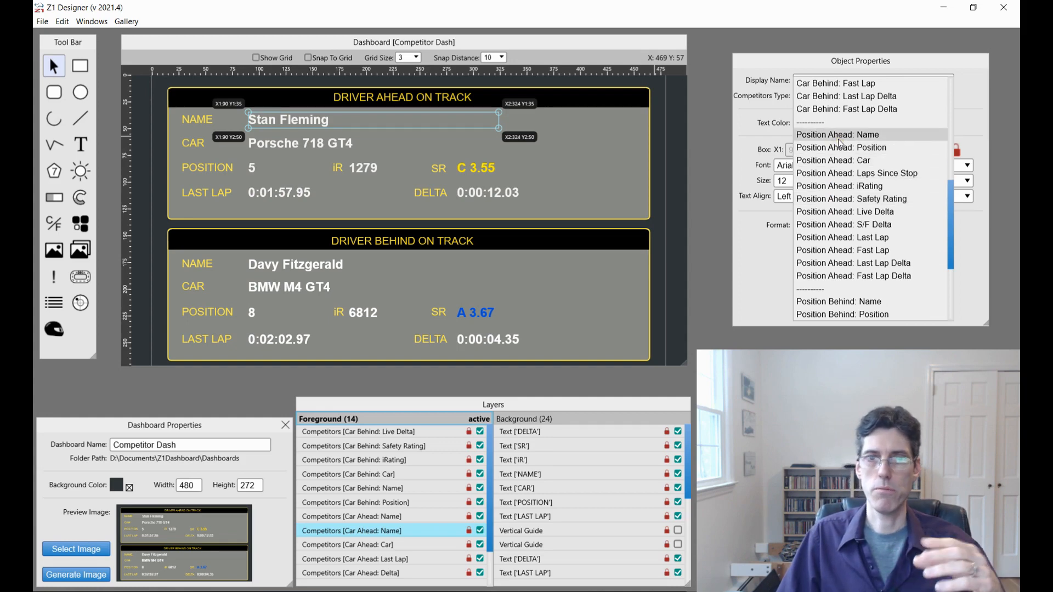
scroll(841, 165, down, 3)
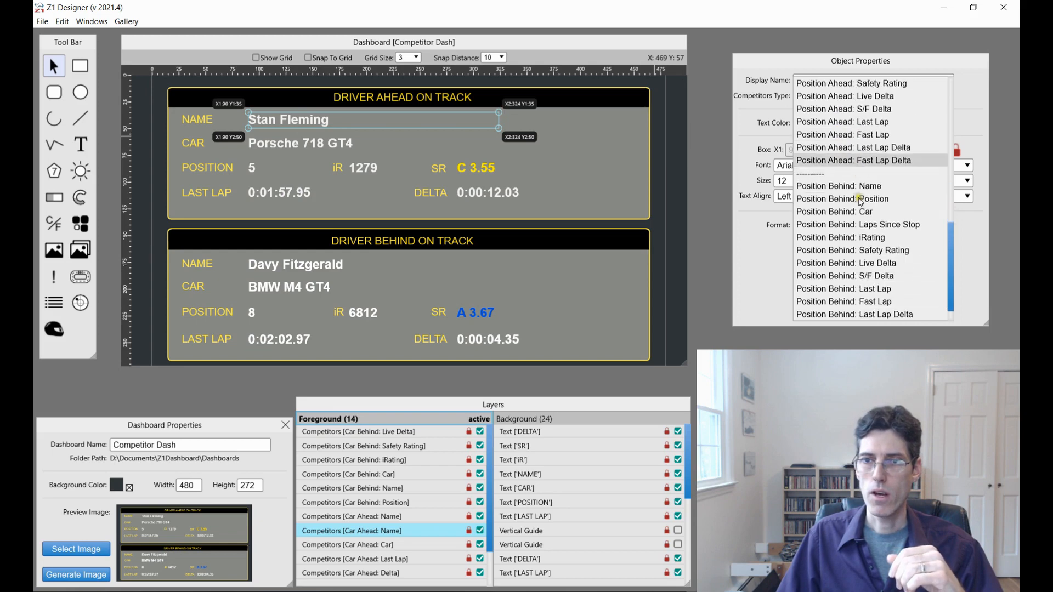
scroll(842, 228, down, 1)
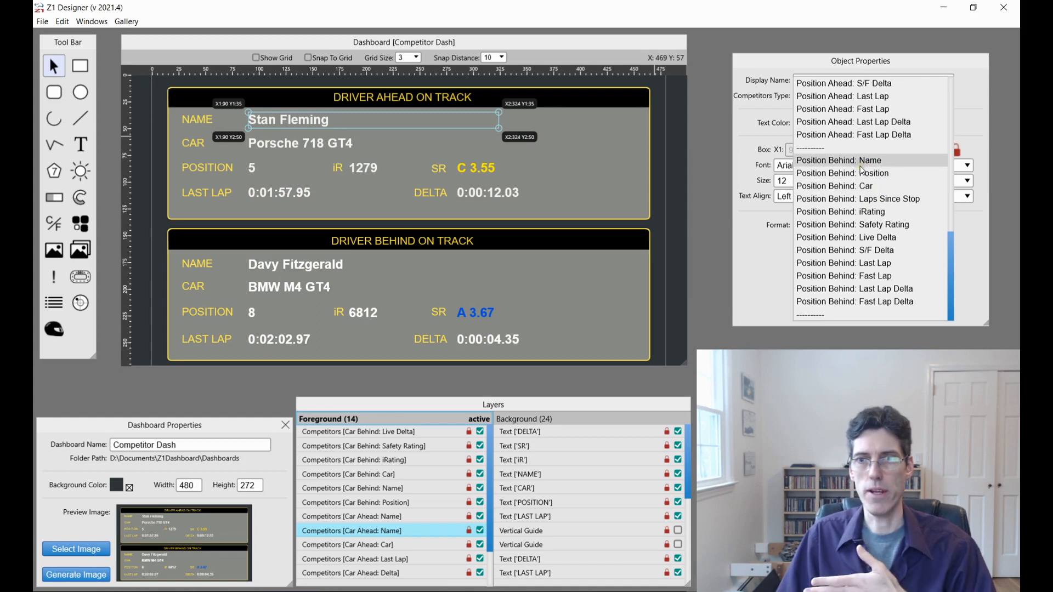
click(969, 112)
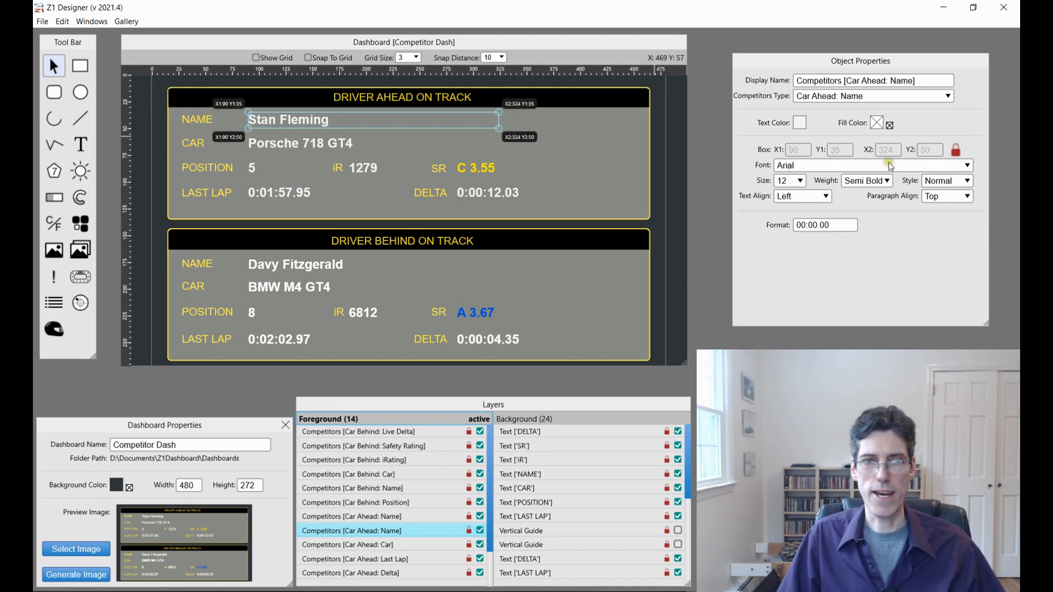
Inspect the time format setting of the driver-ahead name object.
click(833, 225)
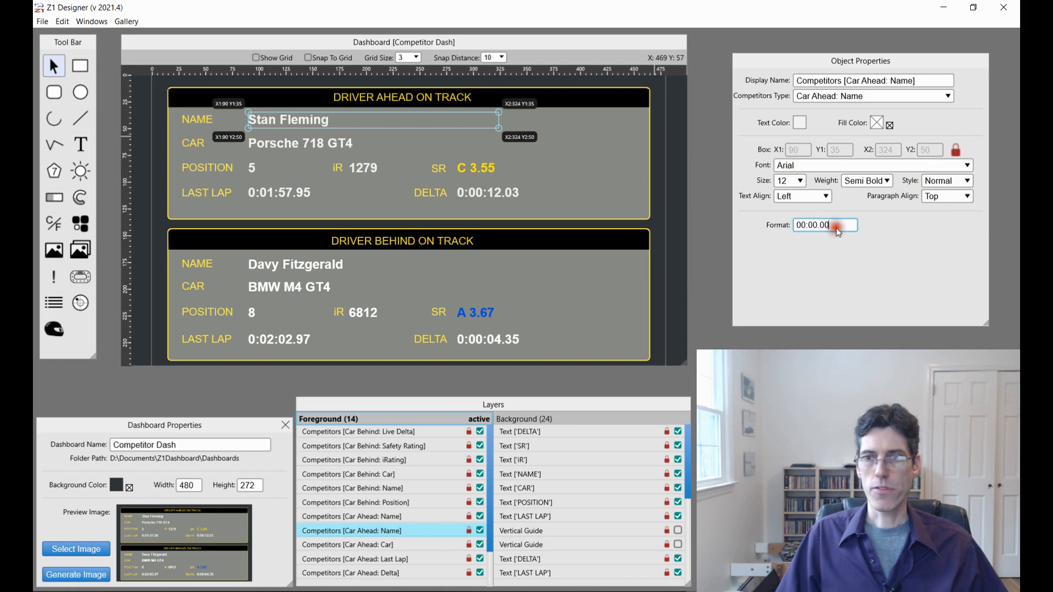
click(877, 231)
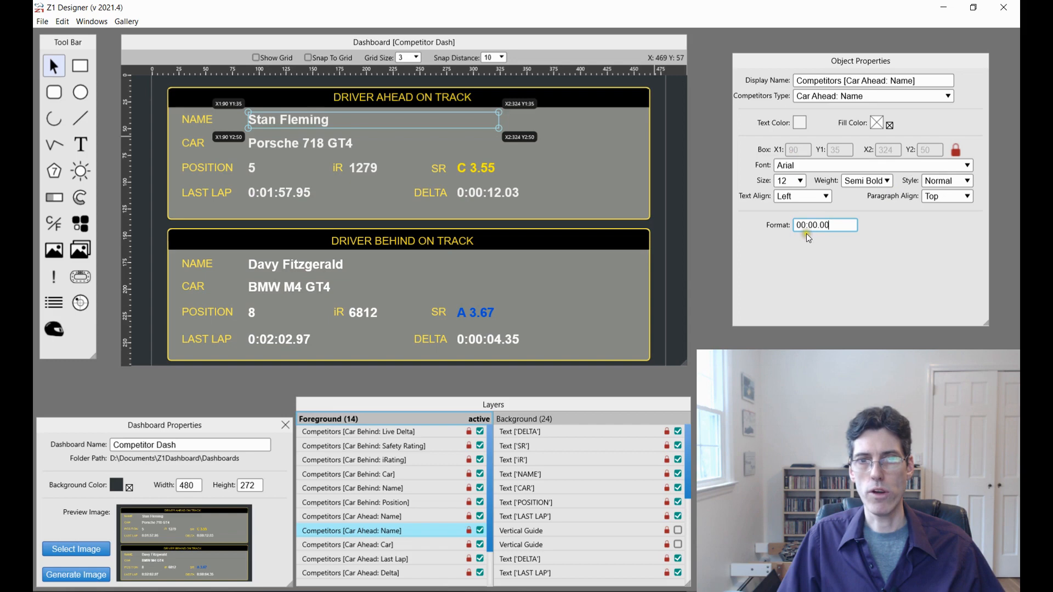
click(835, 228)
click(827, 238)
click(824, 229)
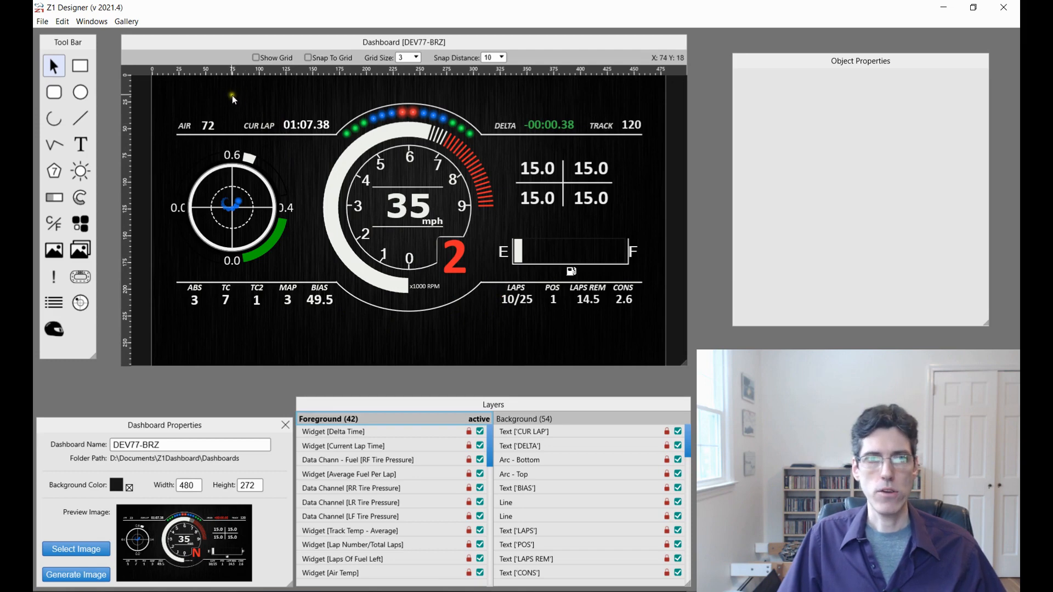
Create a new dashboard named Test Dash, discarding any unsaved changes to the current one.
click(36, 22)
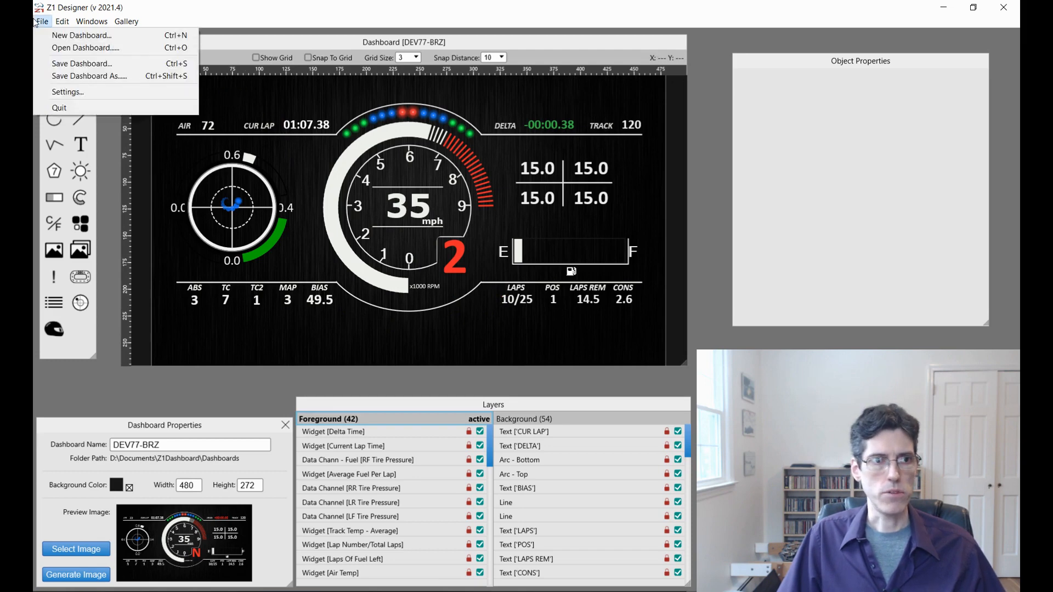
click(57, 35)
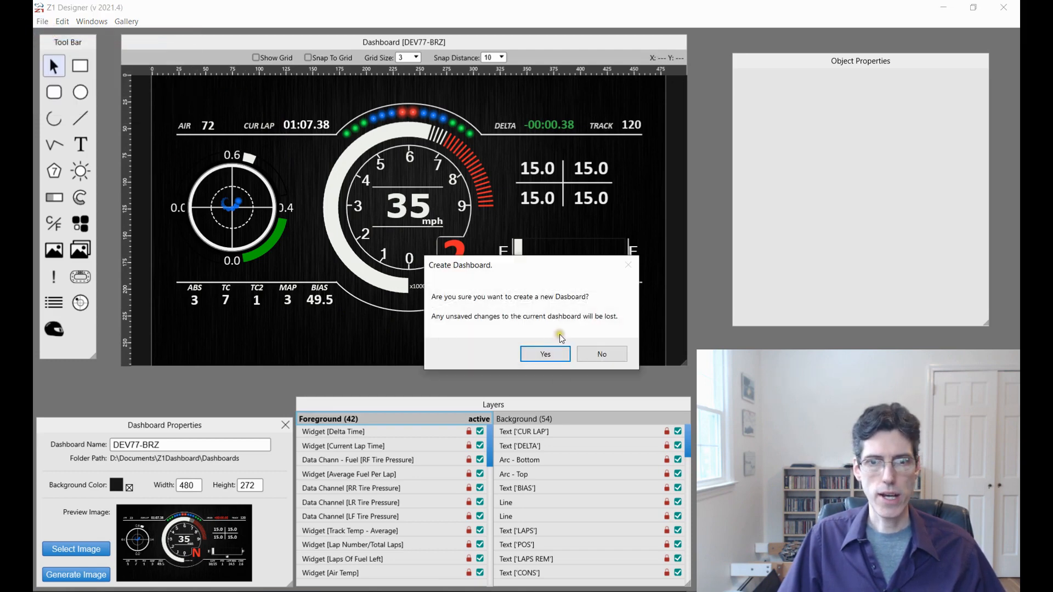
click(546, 355)
text(Test Dash)
key(Return)
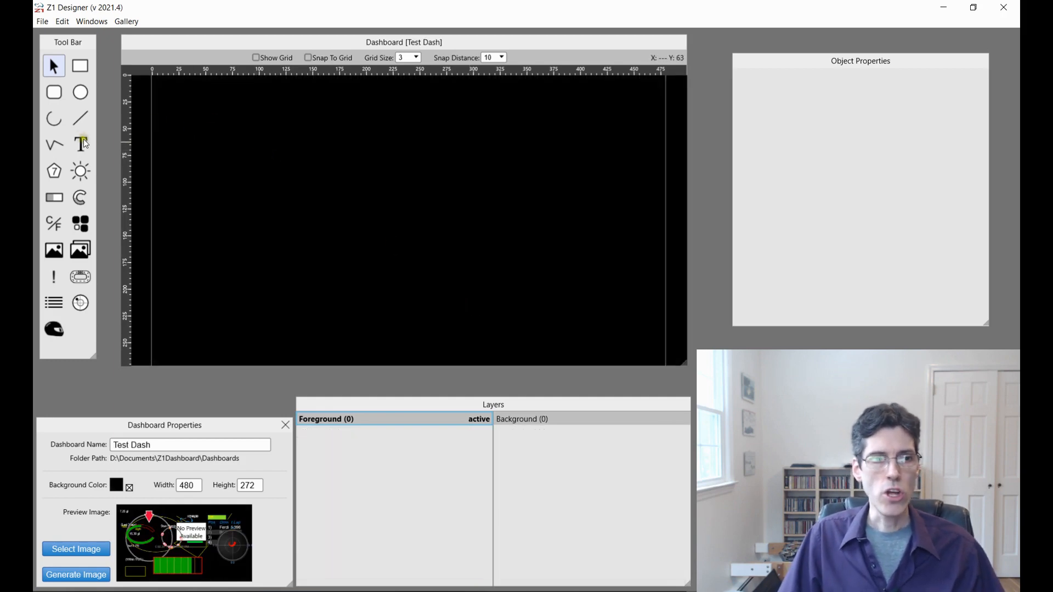
Draw an arc with radii of about 84 by 56 in the dashboard's upper-left area and move it to the background layer.
click(54, 119)
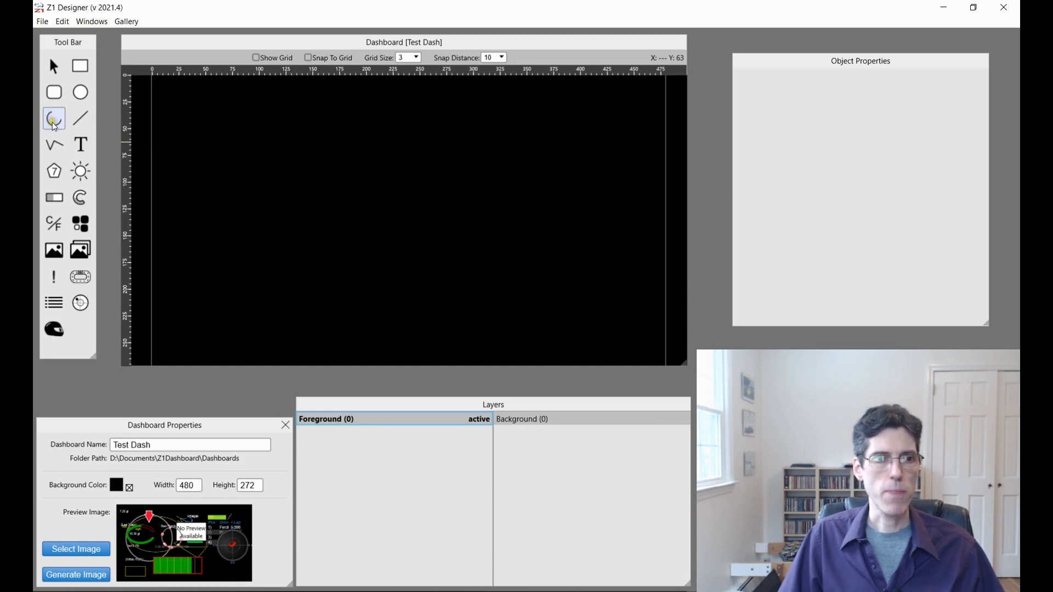
click(80, 199)
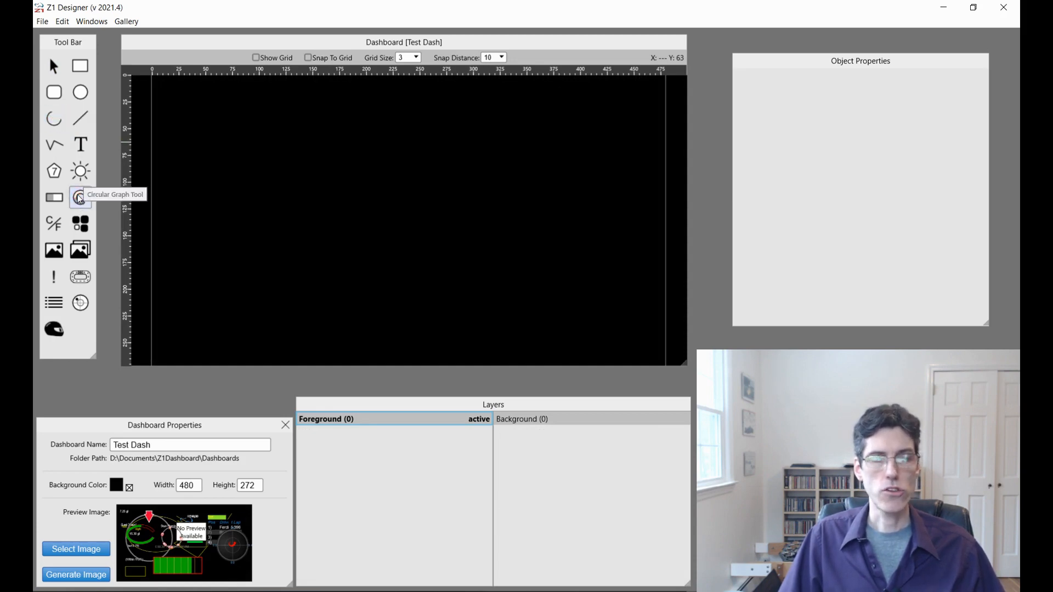
click(54, 119)
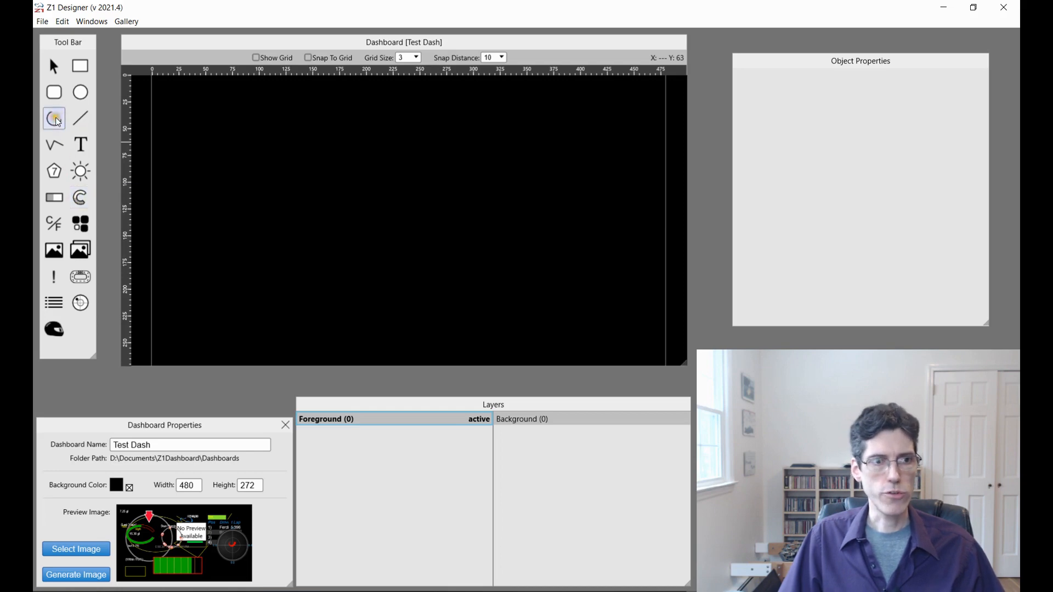
drag(291, 159, 403, 220)
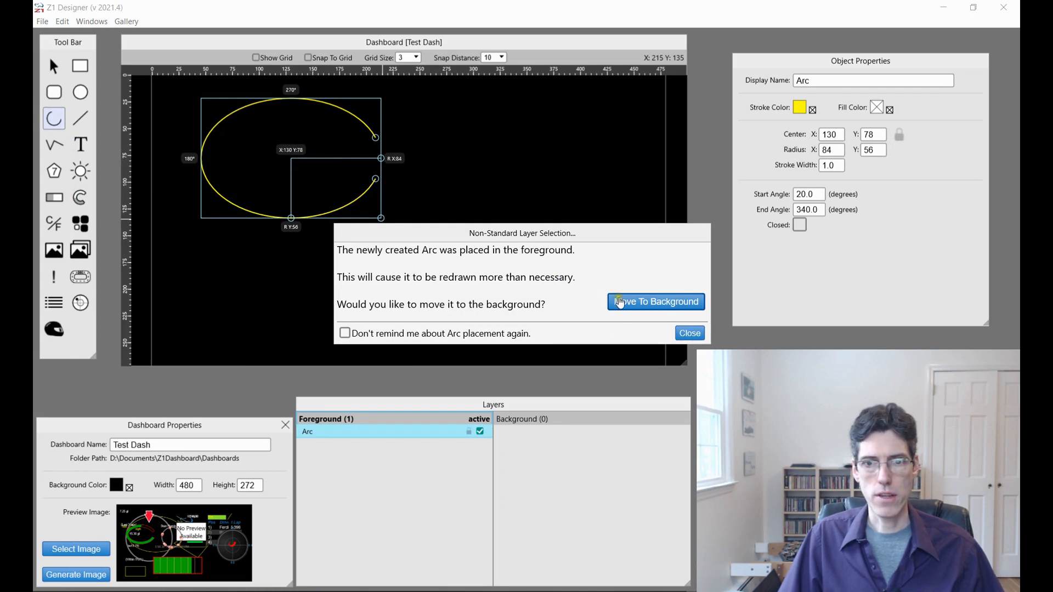
click(639, 304)
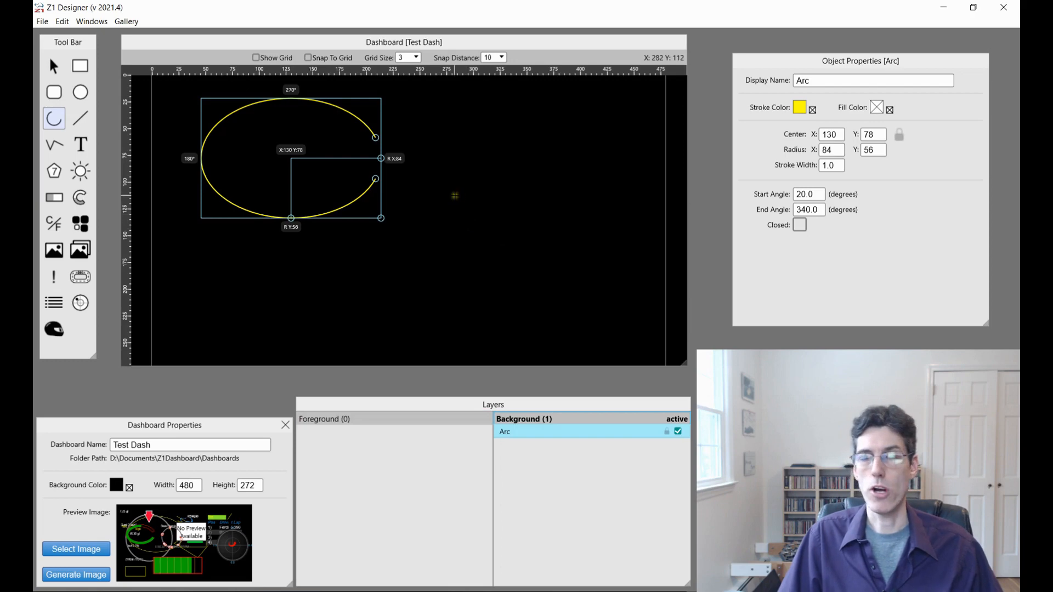
Move the arc's center to about X 202, Y 117 and shrink its radii to about 71 by 51.
click(54, 66)
drag(326, 130, 402, 172)
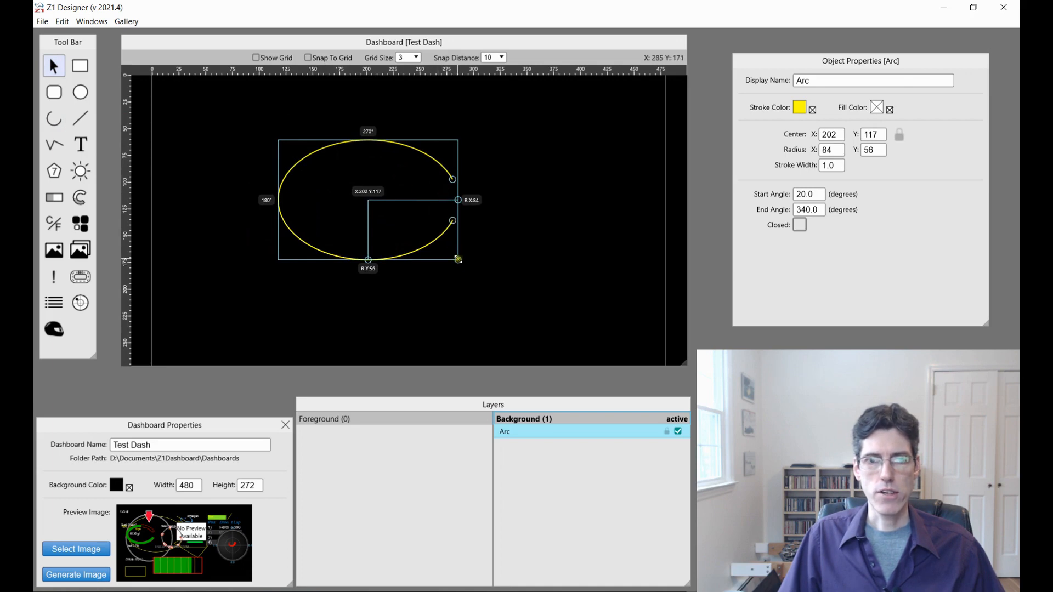
mouse_move(458, 259)
mouse_down()
mouse_move(477, 303)
mouse_move(508, 304)
mouse_move(448, 245)
mouse_move(444, 254)
mouse_up()
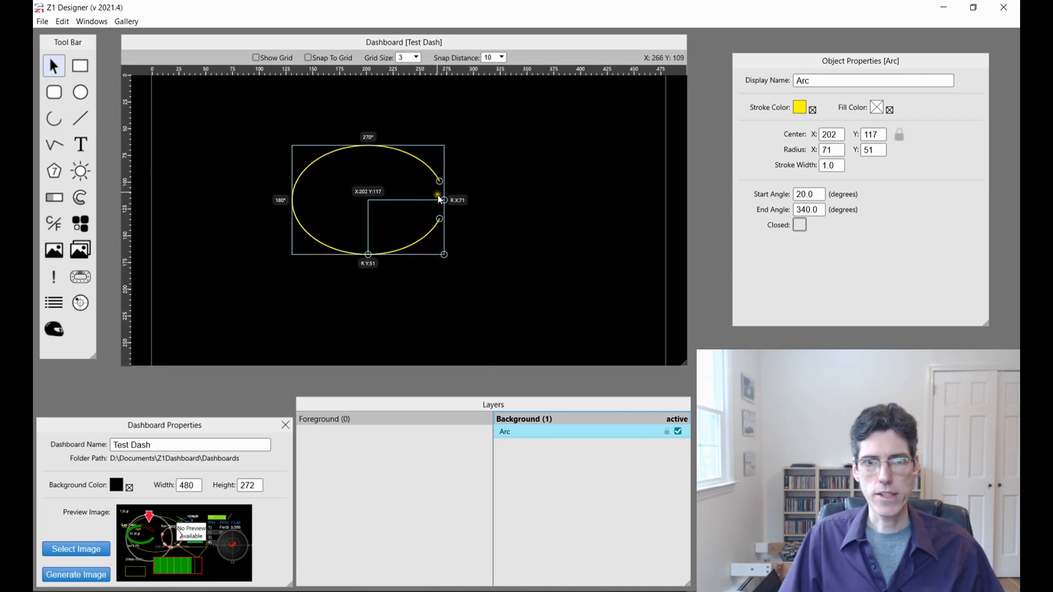
Adjust the arc's endpoints to a start angle of about 131.6 degrees and an end angle of about 330.9 degrees.
drag(439, 181, 337, 166)
drag(440, 219, 317, 240)
drag(317, 160, 409, 178)
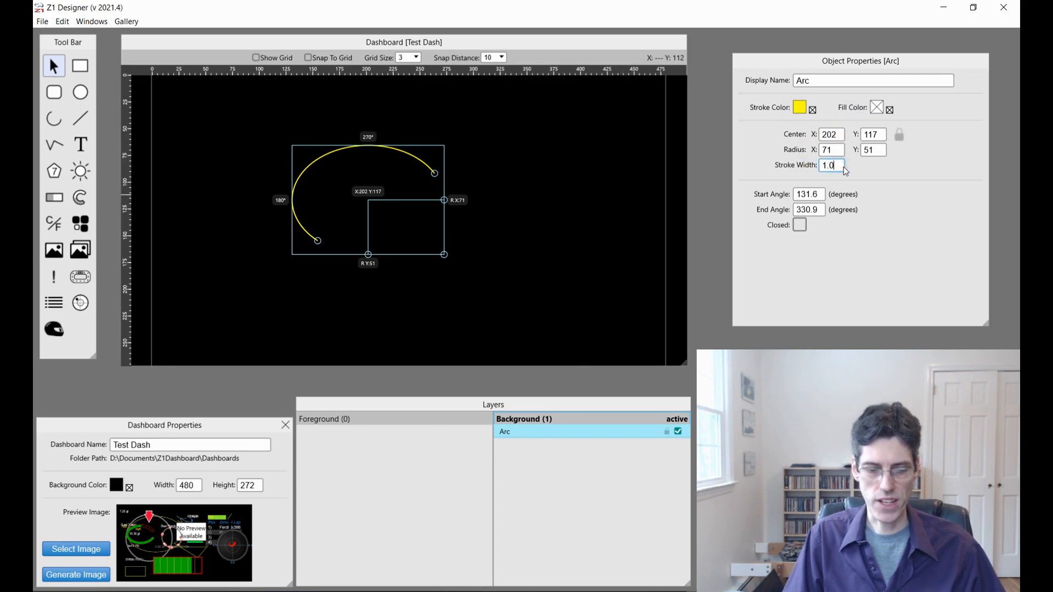
Set the arc's stroke width to 10.
key(BackSpace)
key(BackSpace)
key(BackSpace)
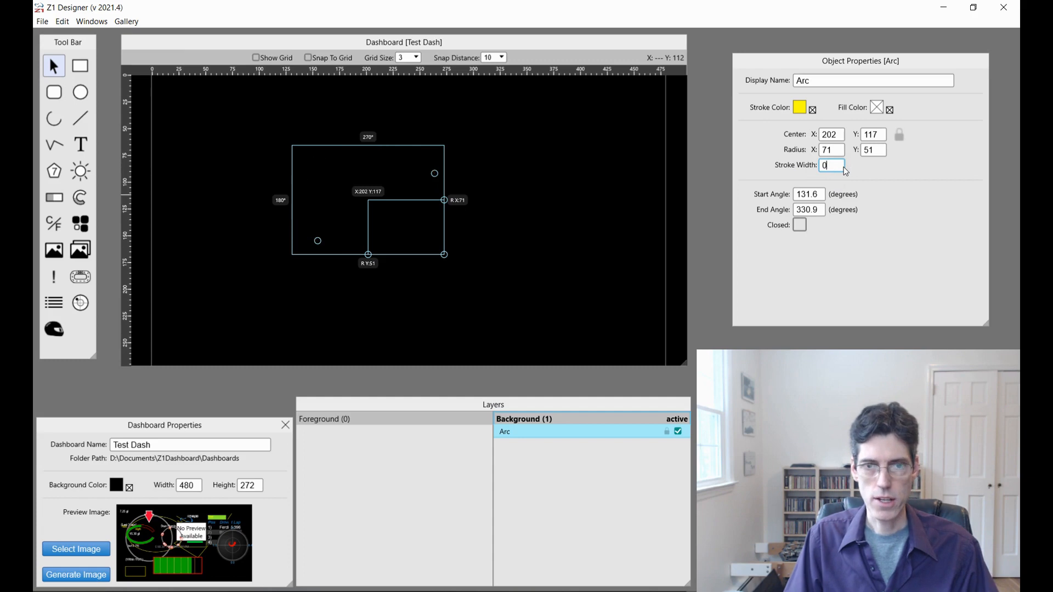
text(0)
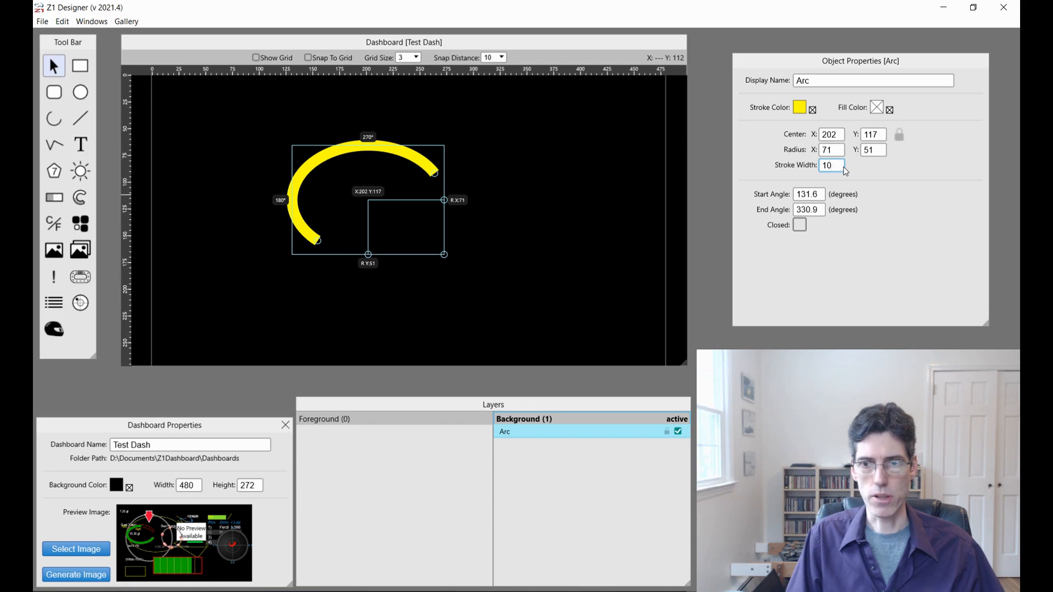
Set the arc's stroke width to 1.
key(BackSpace)
key(BackSpace)
text(2)
key(BackSpace)
text(1)
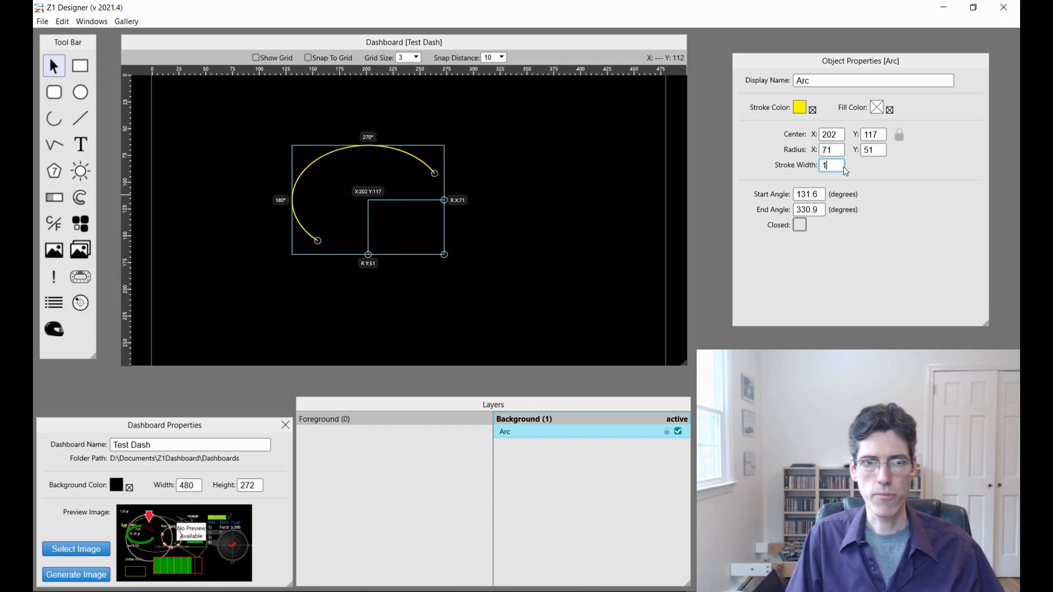
Fill the arc with the standard bright red (RGB 239, 41, 41).
click(878, 109)
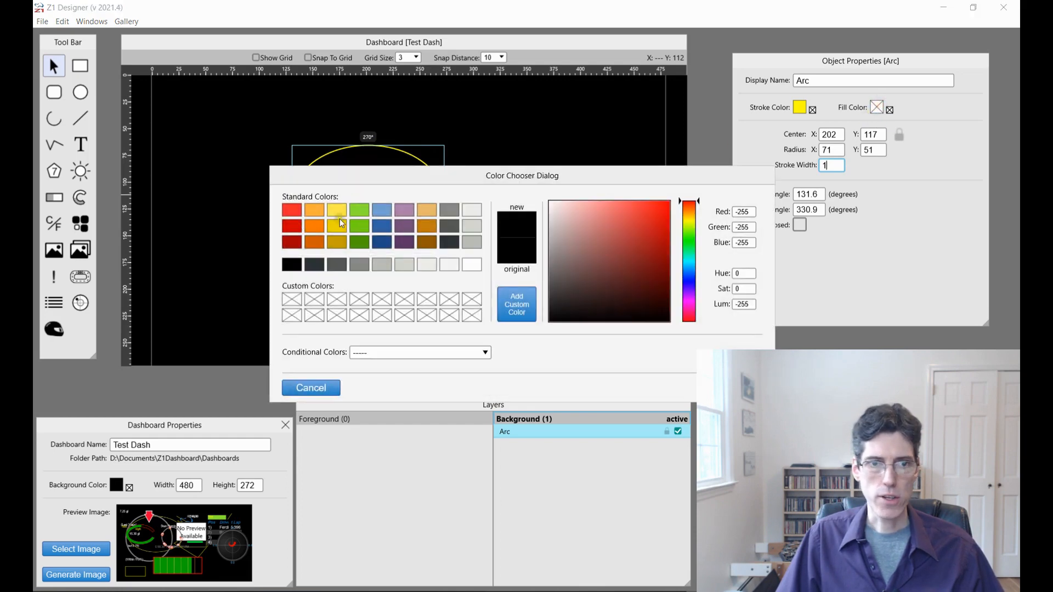
click(293, 215)
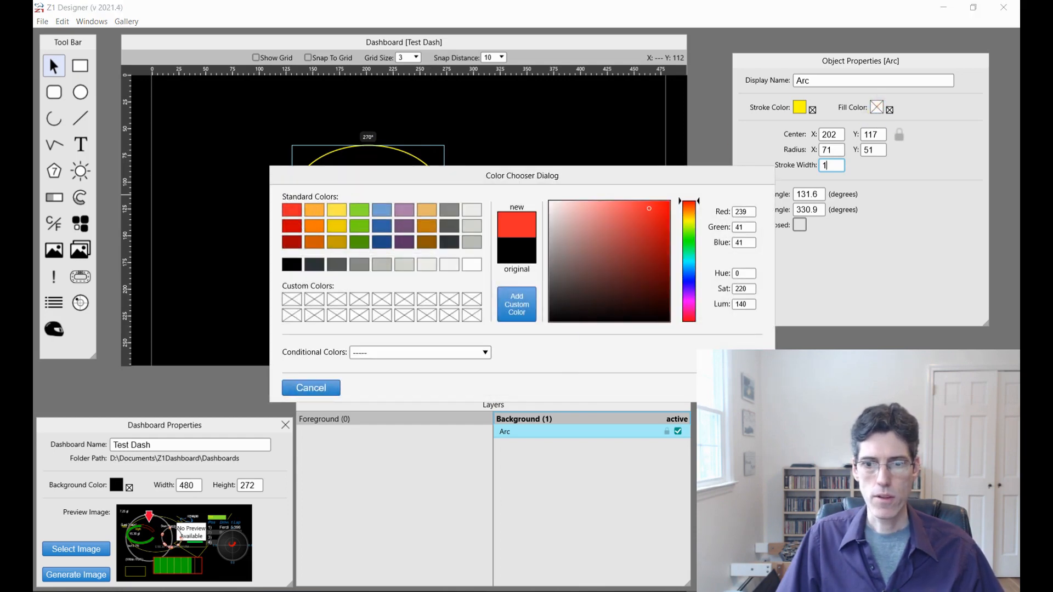
click(733, 388)
Adjust the arc's endpoints to a start angle of about 201.6 and an end angle of about 336.2 degrees, and remove its fill.
mouse_move(438, 179)
mouse_down()
mouse_move(444, 210)
mouse_move(439, 181)
mouse_up()
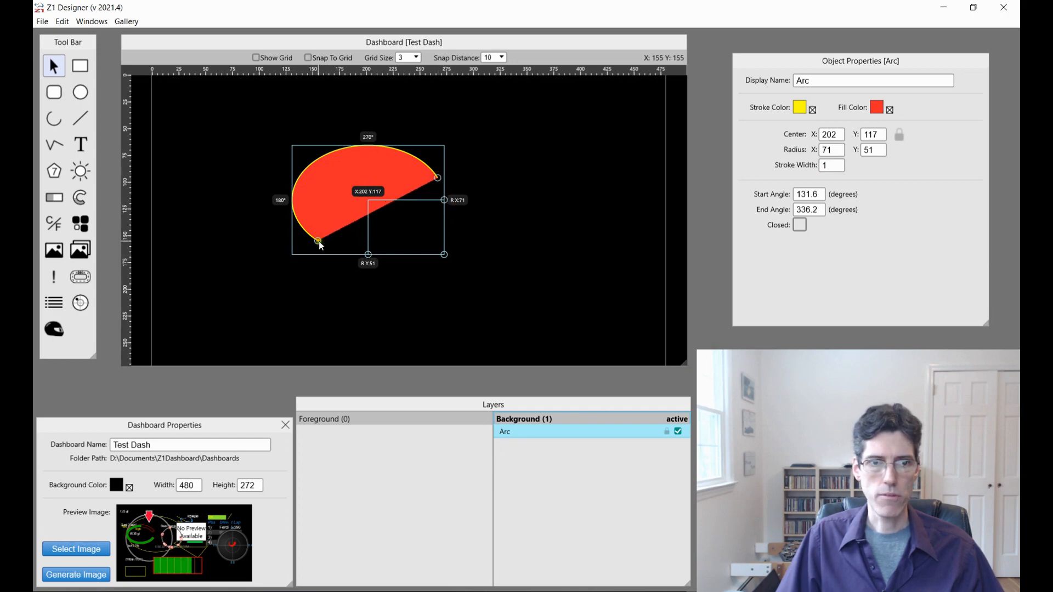
drag(323, 241, 304, 176)
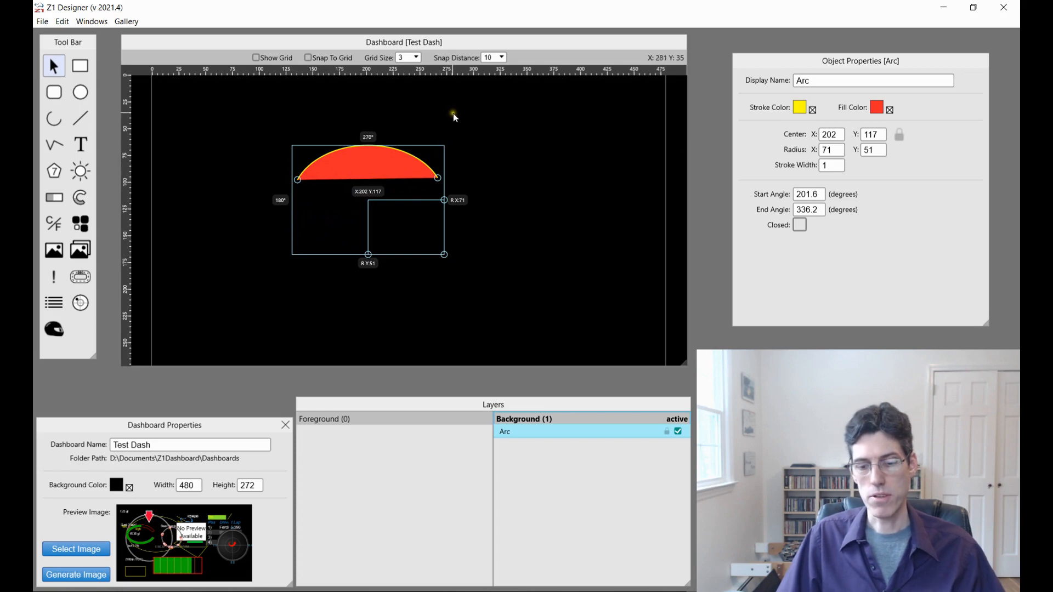
click(889, 111)
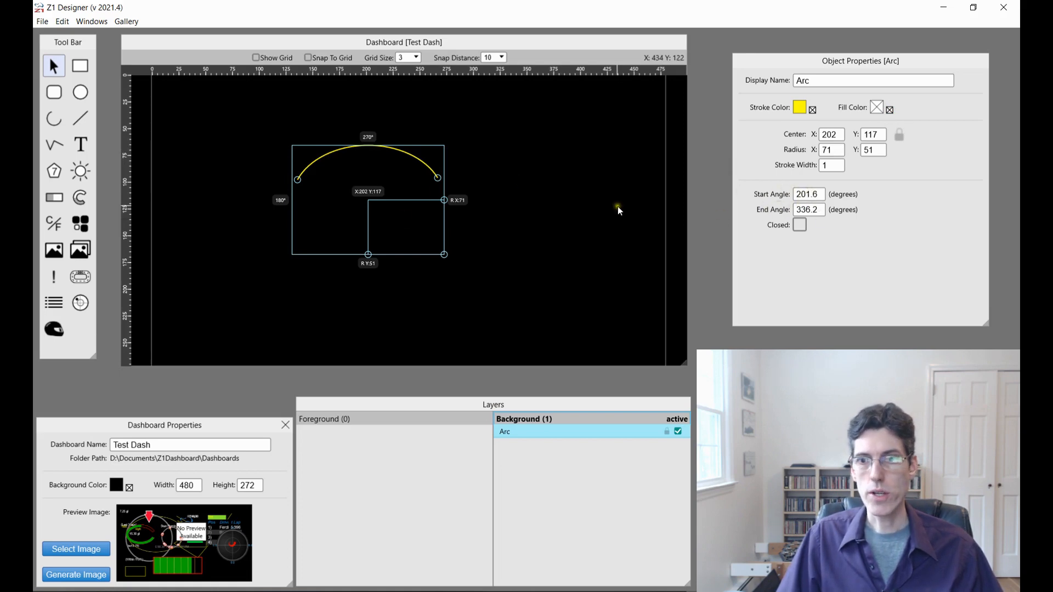
Adjust the arc's endpoints to about 173.0 and 351.6 degrees and make the arc closed.
mouse_move(439, 176)
mouse_down()
mouse_move(428, 209)
mouse_move(435, 190)
mouse_up()
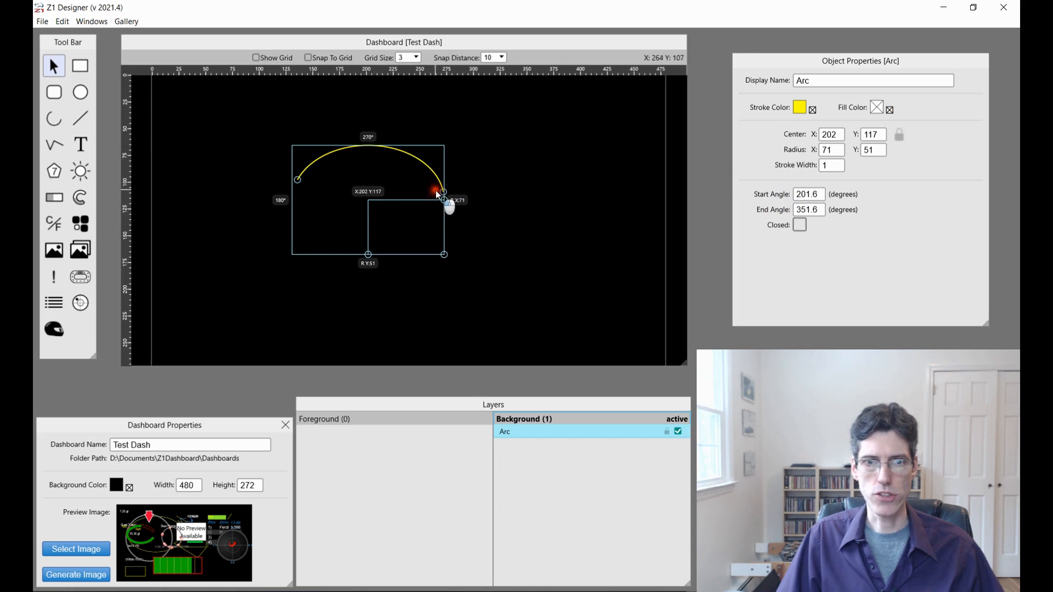
drag(298, 181, 298, 208)
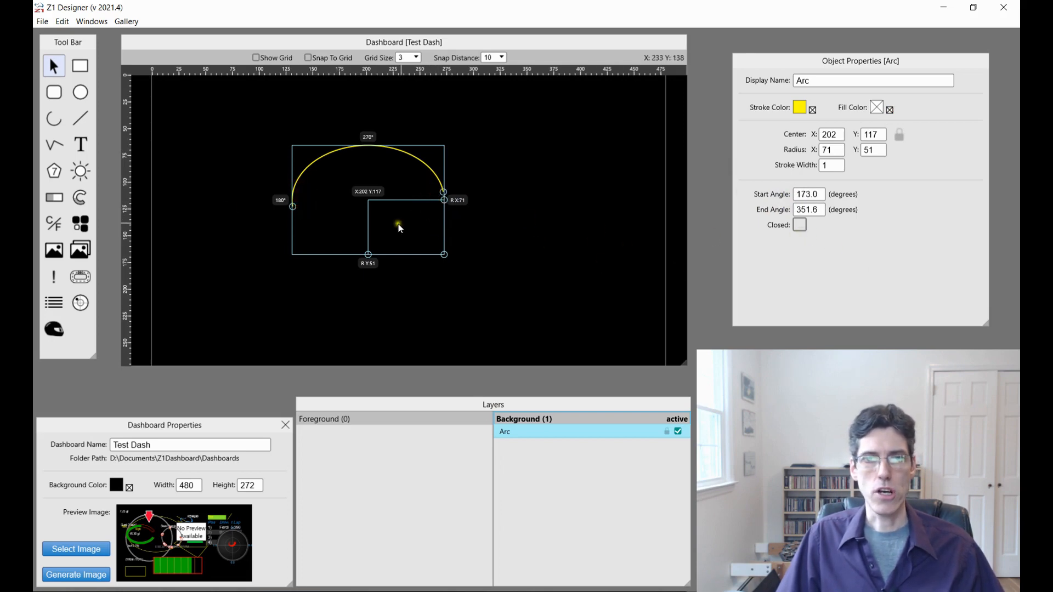
click(800, 225)
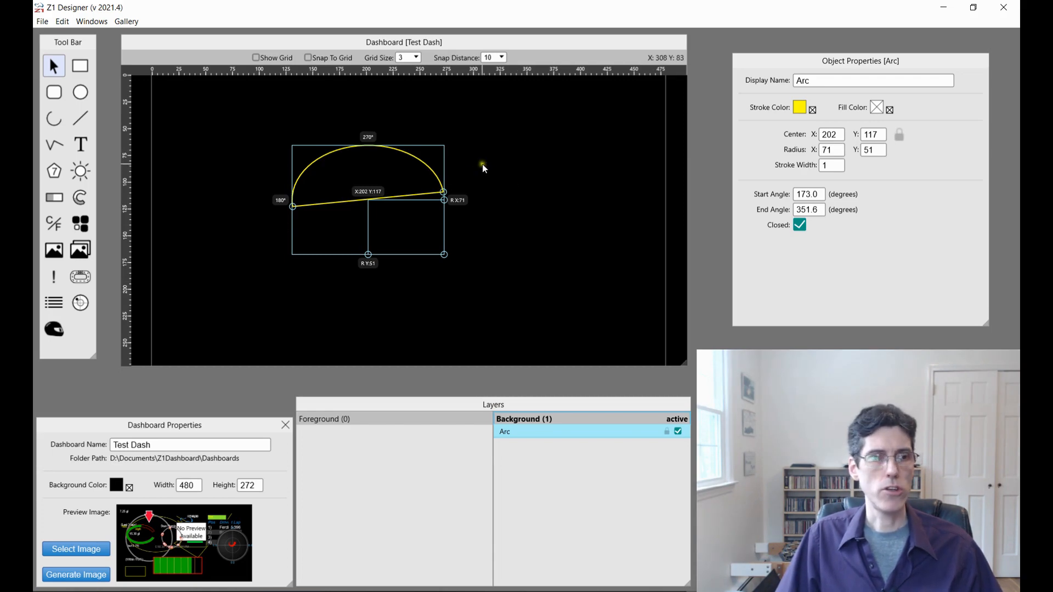
Delete the arc from the dashboard.
right_click(374, 177)
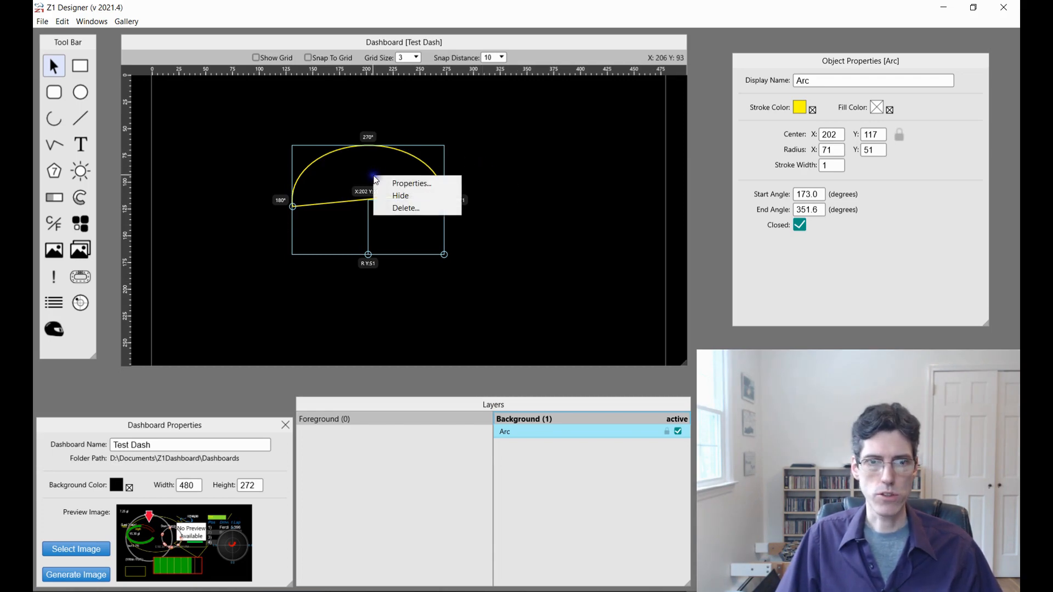
click(404, 208)
click(522, 346)
Draw a circular graph from about X 114, Y 58 to X 279, Y 172 and move it to the foreground layer.
click(86, 200)
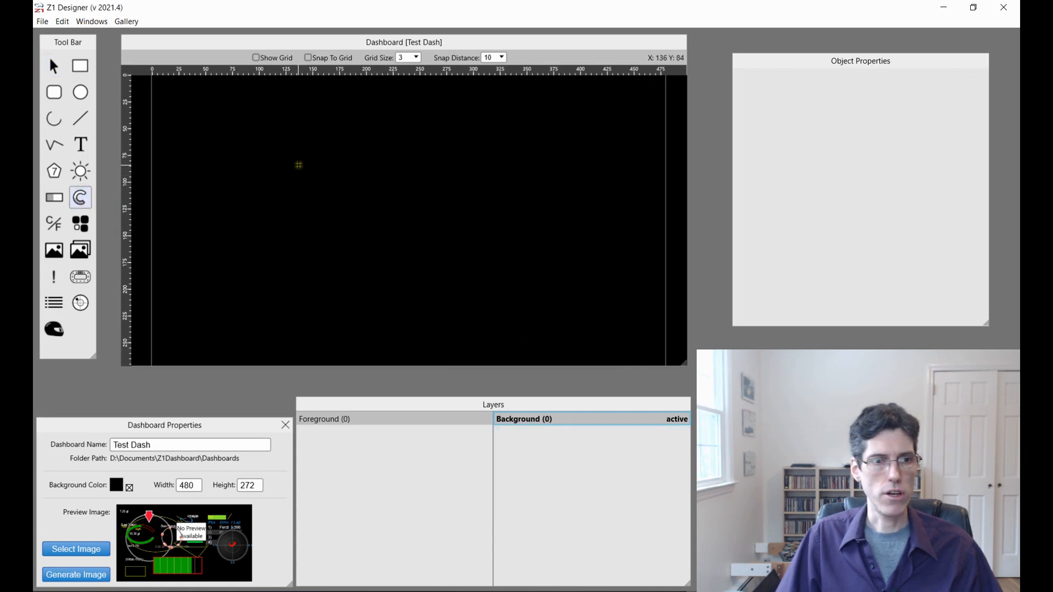
drag(274, 136, 451, 258)
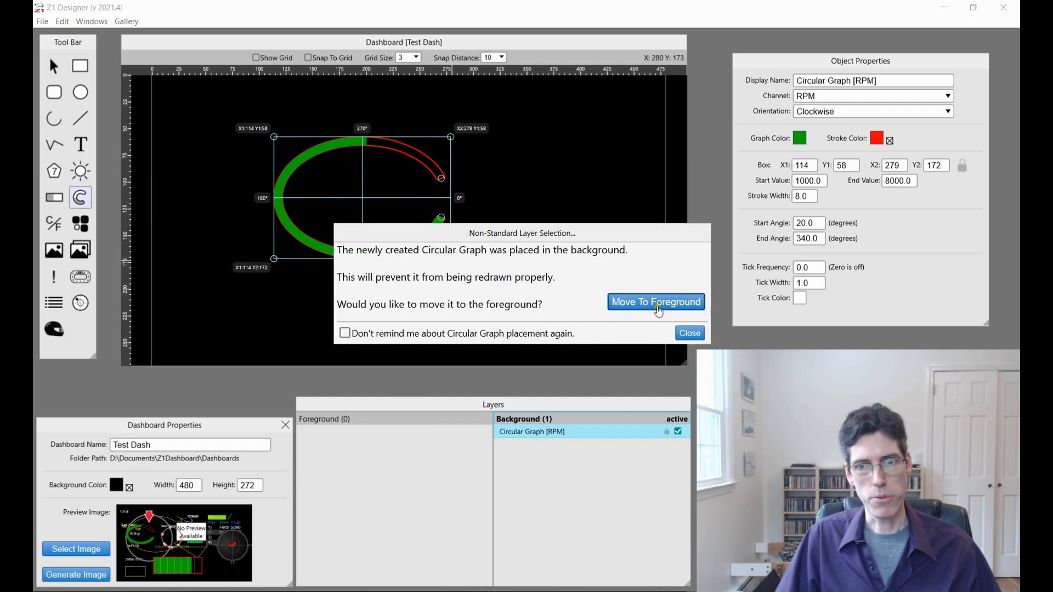
click(663, 306)
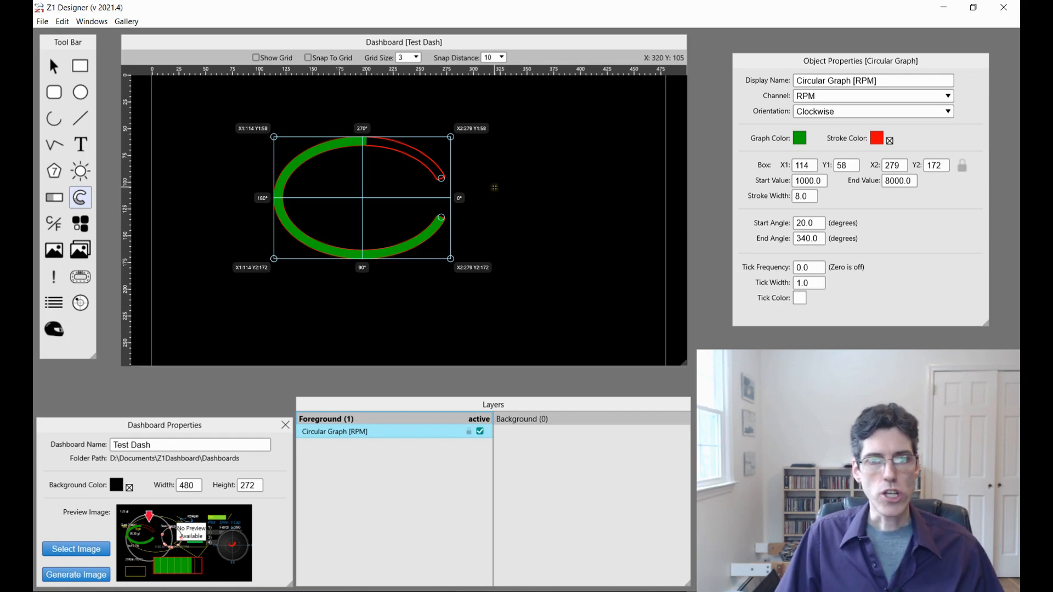
Enlarge the circular graph's box to about X2 303, Y2 185 and adjust its start and end angles to about 44.2 and 322.8 degrees.
click(53, 66)
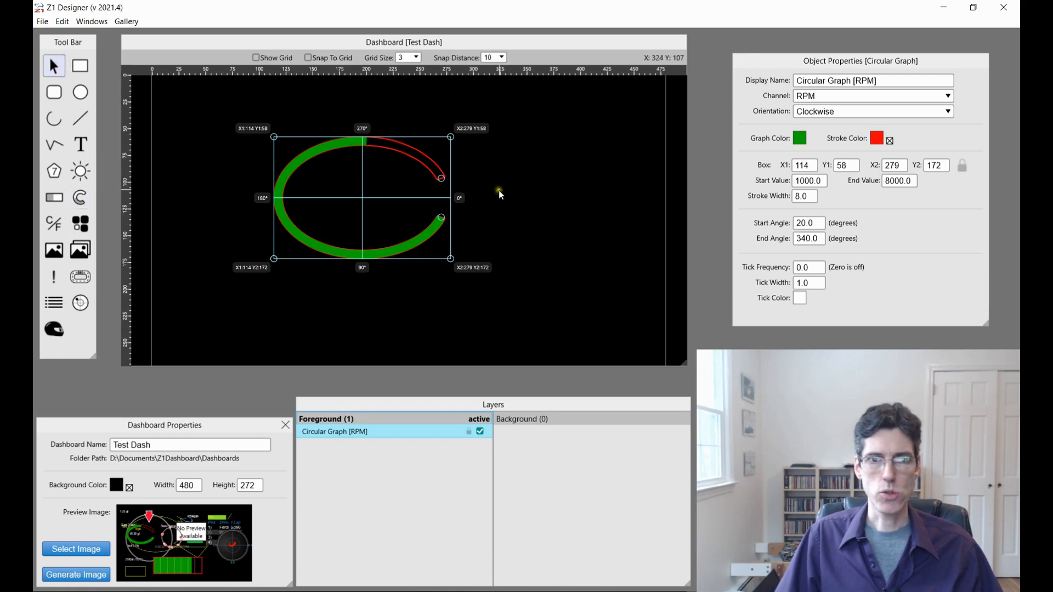
drag(450, 259, 476, 272)
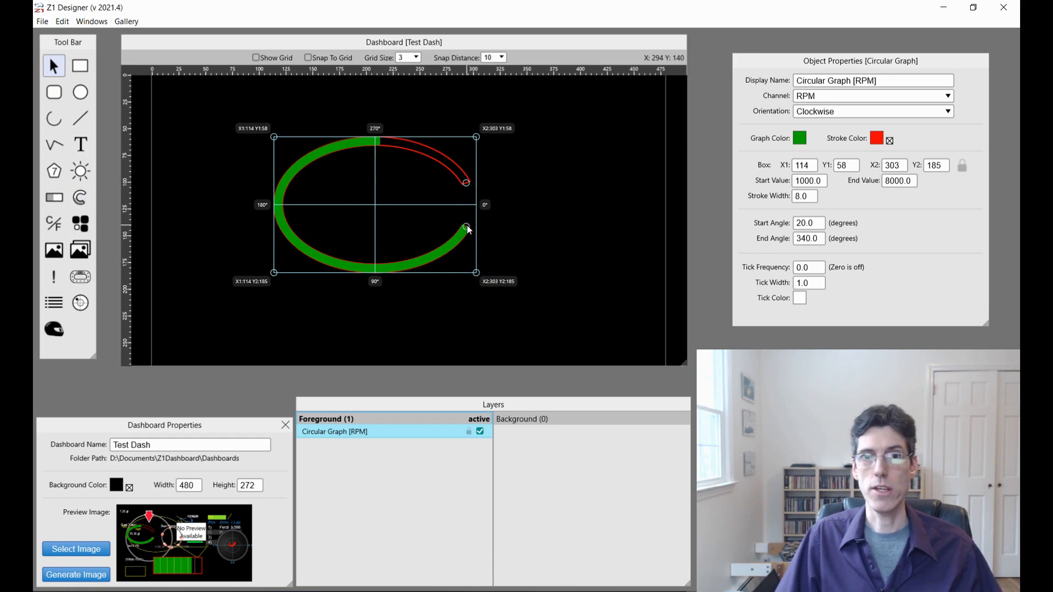
drag(469, 230, 417, 244)
drag(467, 183, 439, 172)
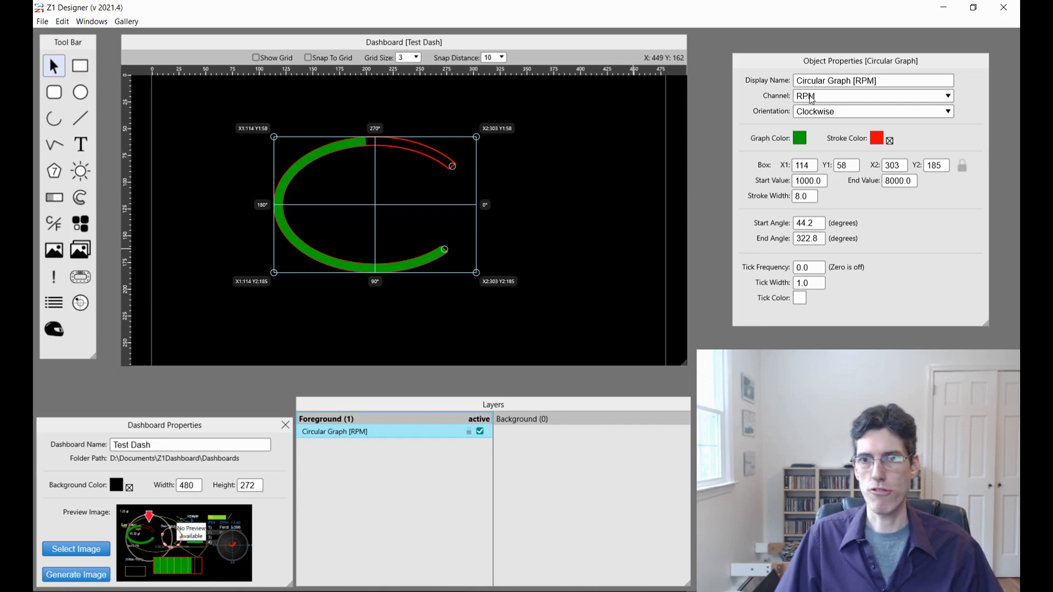
Examine the channels available for the circular graph.
click(837, 96)
drag(951, 258, 952, 218)
click(964, 127)
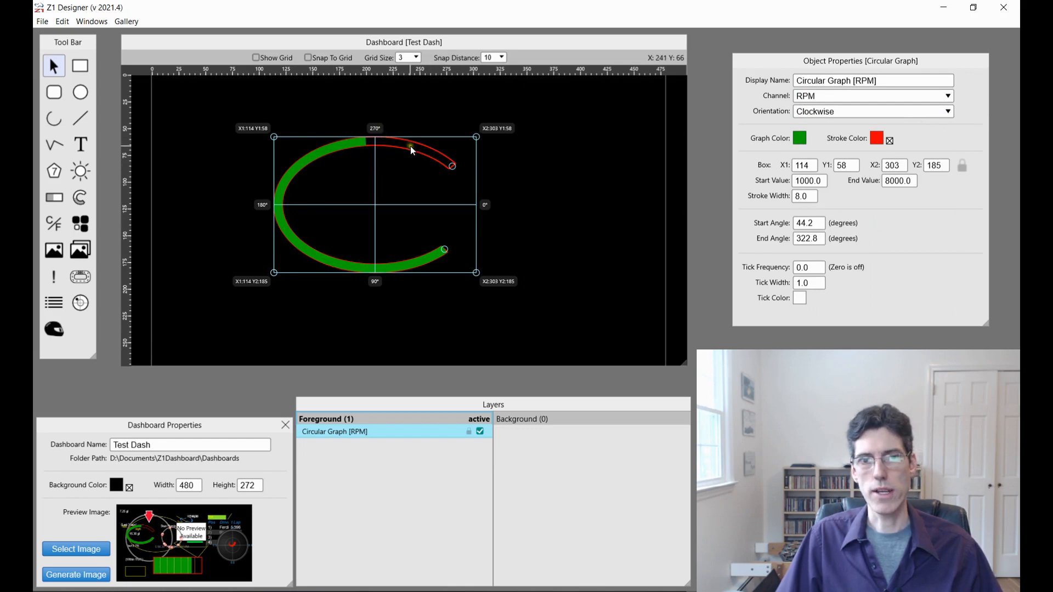
Change the circular graph's graph color to light orange (RGB 233, 185, 110).
click(800, 138)
click(421, 210)
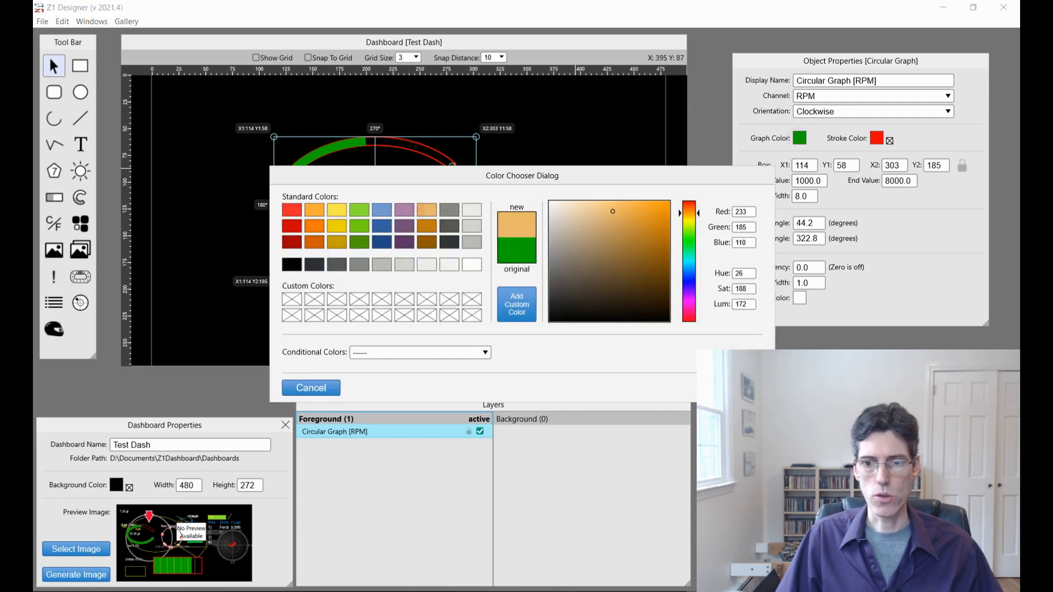
click(733, 388)
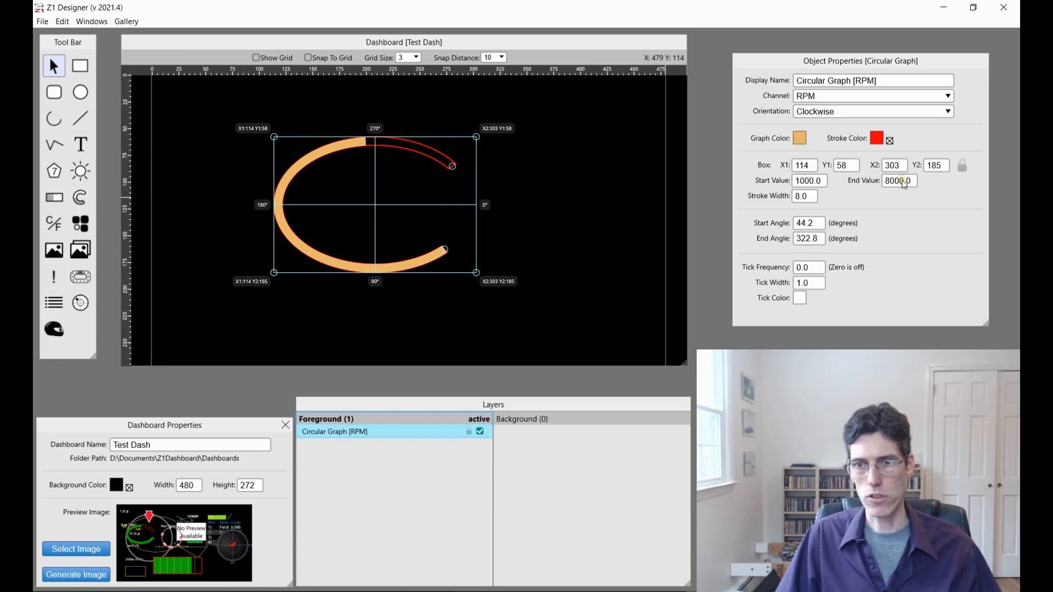
Adjust the circular graph's endpoints to a start angle of about 102.1 degrees and an end angle of about 324.1 degrees.
click(801, 181)
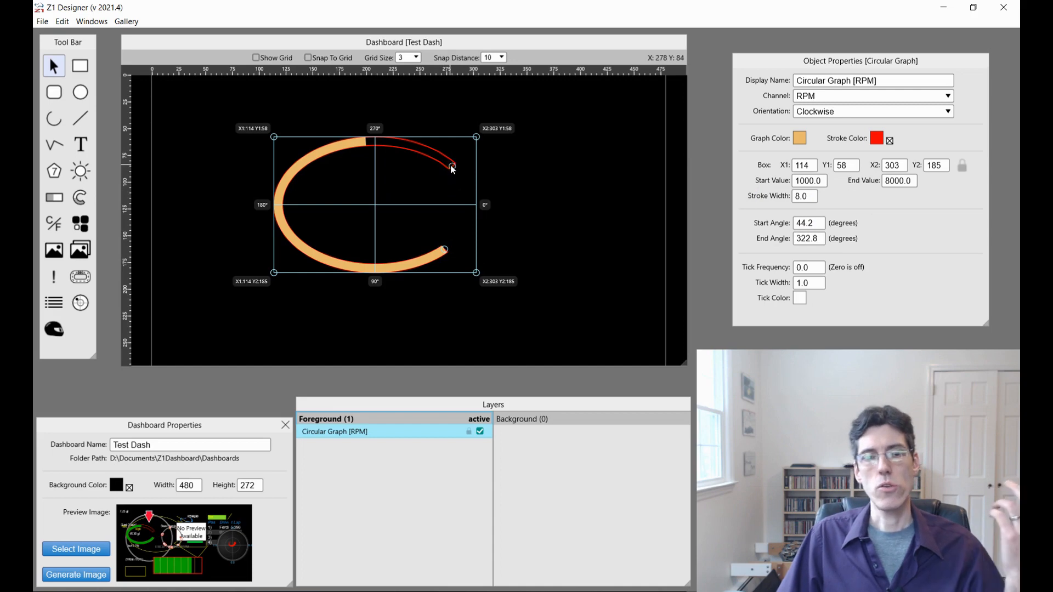
mouse_move(450, 165)
mouse_down()
mouse_move(394, 153)
mouse_move(291, 173)
mouse_move(436, 168)
mouse_up()
drag(444, 248, 372, 249)
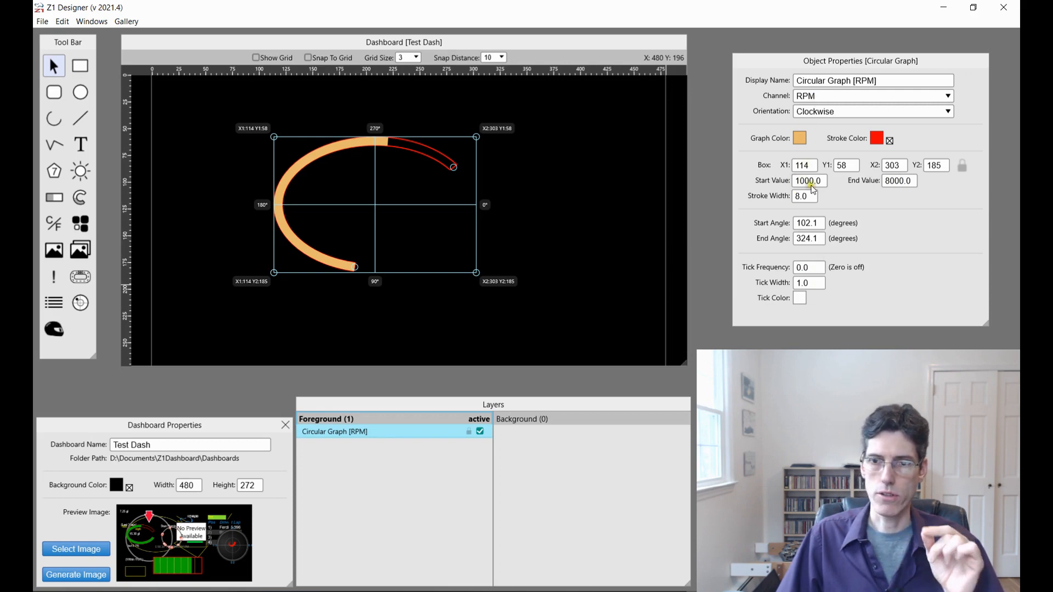
click(899, 183)
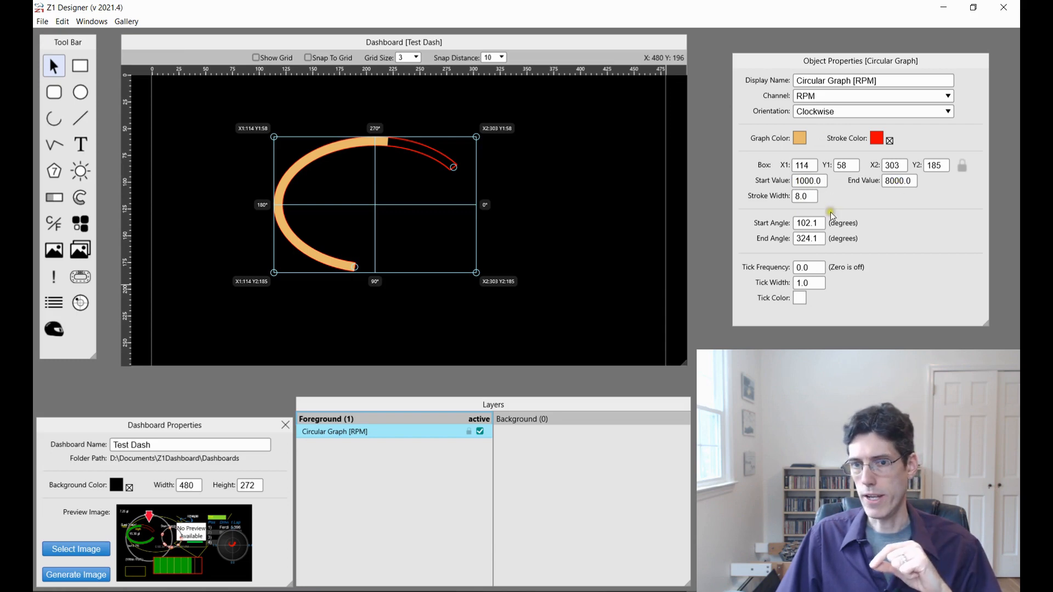
Set the circular graph's tick frequency to 250.
click(814, 271)
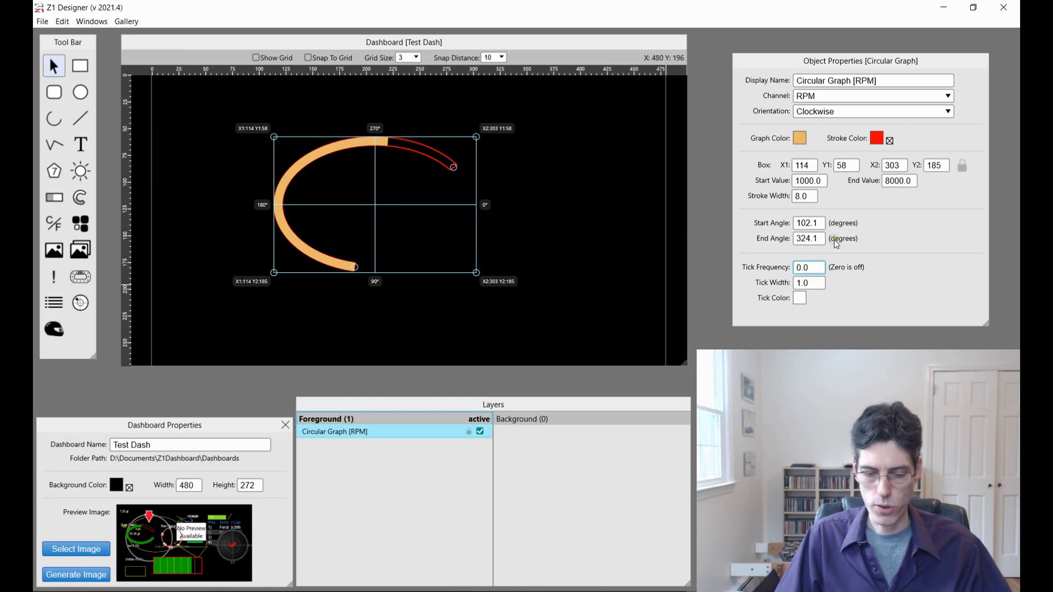
key(BackSpace)
key(BackSpace)
key(BackSpace)
text(250)
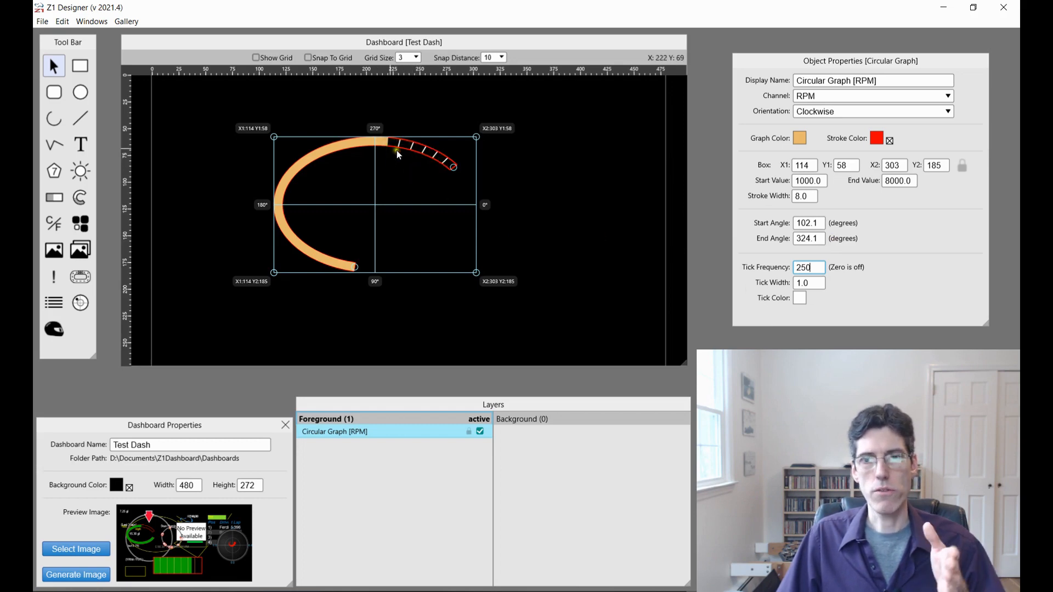
Try a tick width of 5 on the circular graph and return it to 1.
click(811, 284)
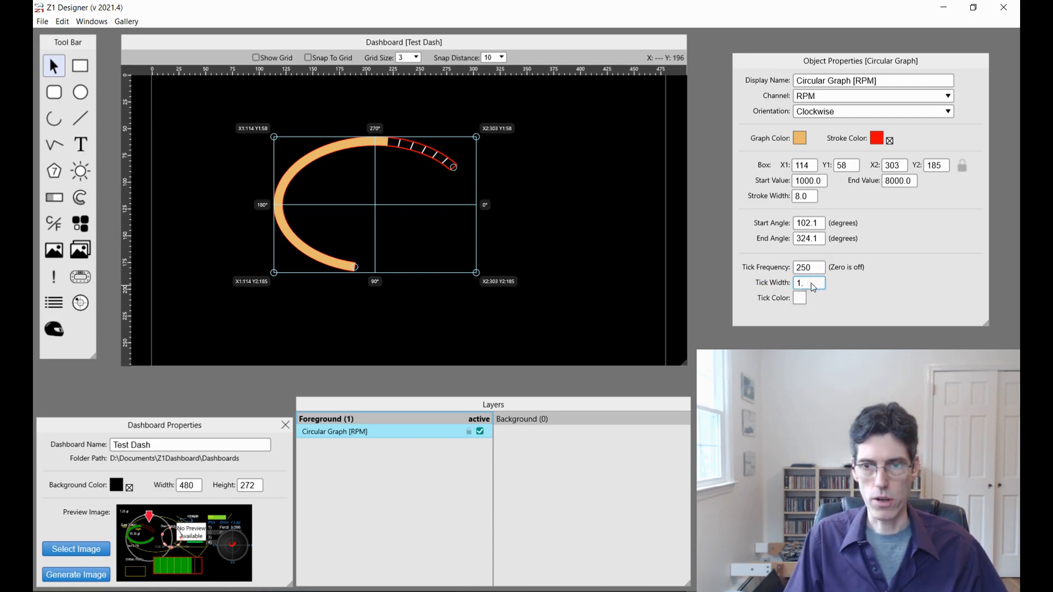
text(5)
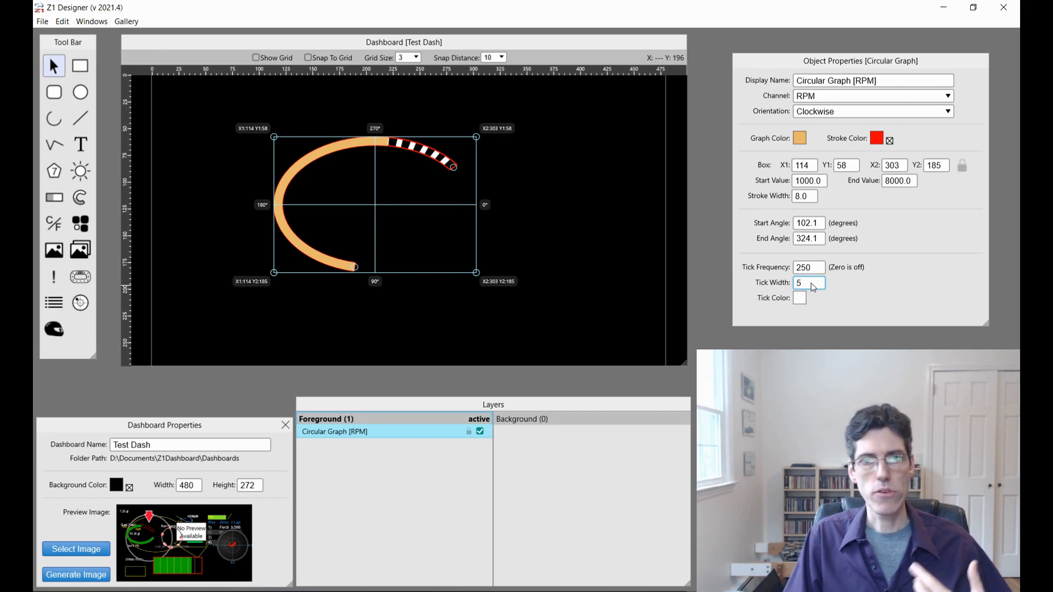
key(BackSpace)
text(1)
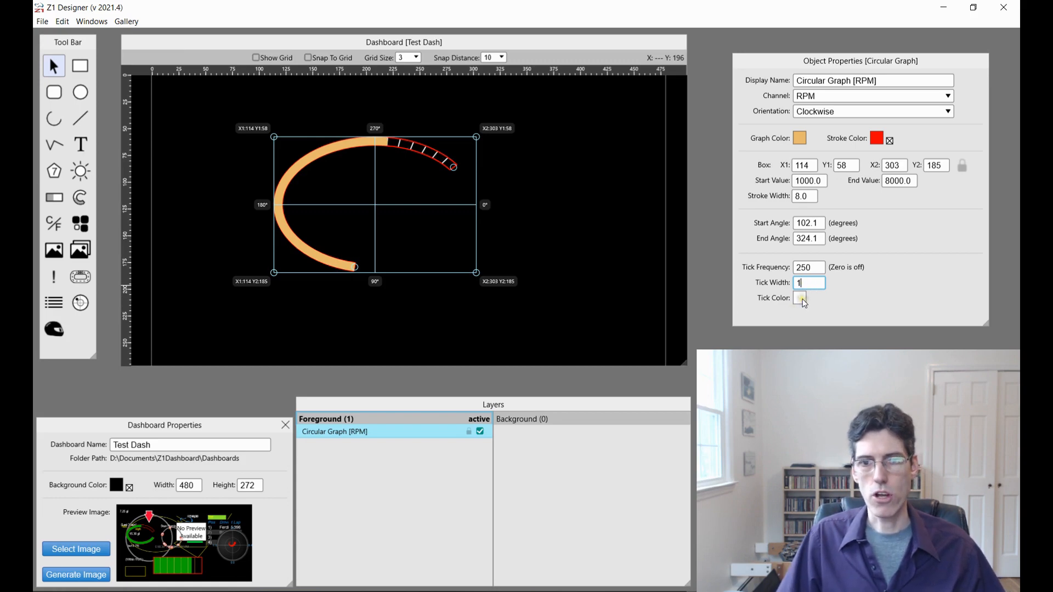
Change the tick color to light blue (RGB 114, 159, 207) and deselect the circular graph.
click(801, 299)
click(385, 210)
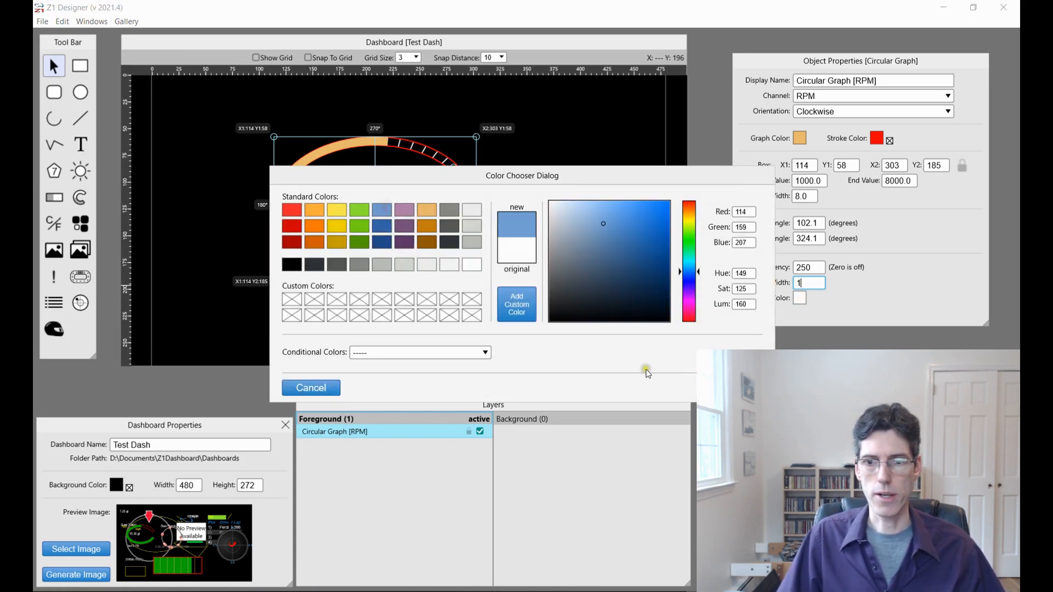
click(732, 387)
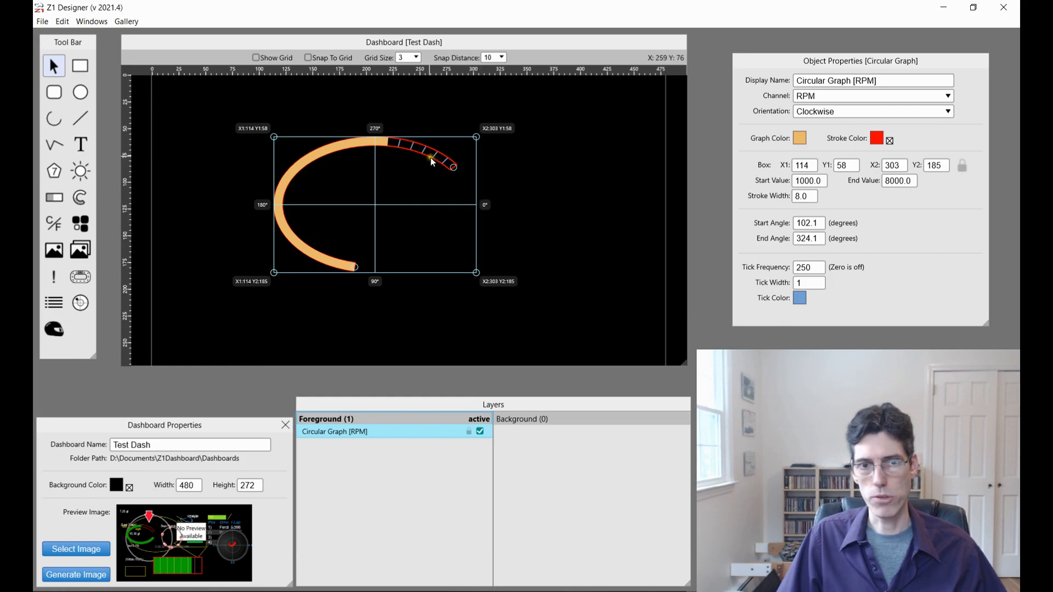
click(557, 180)
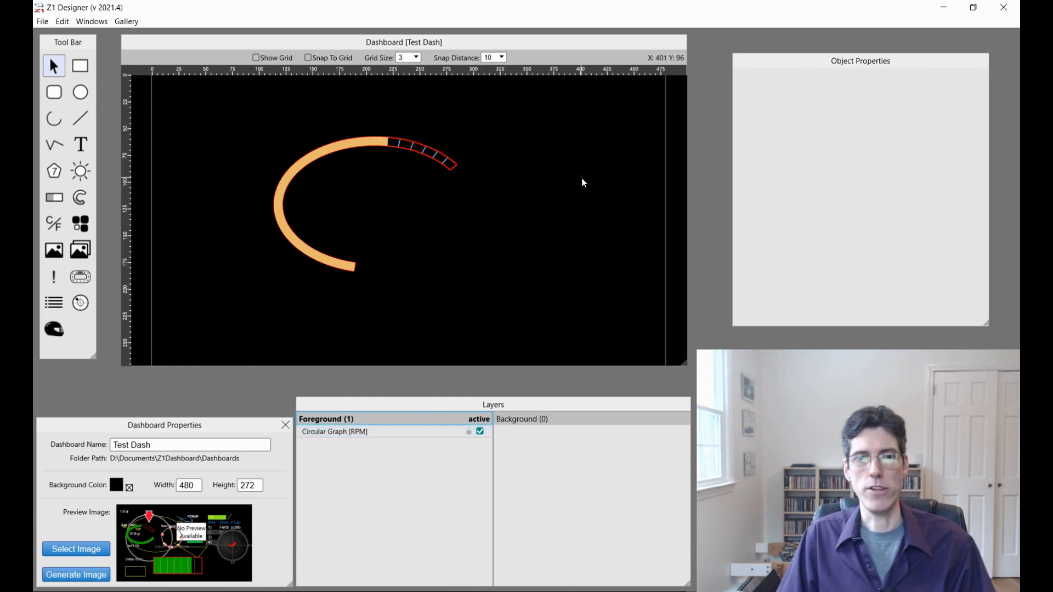